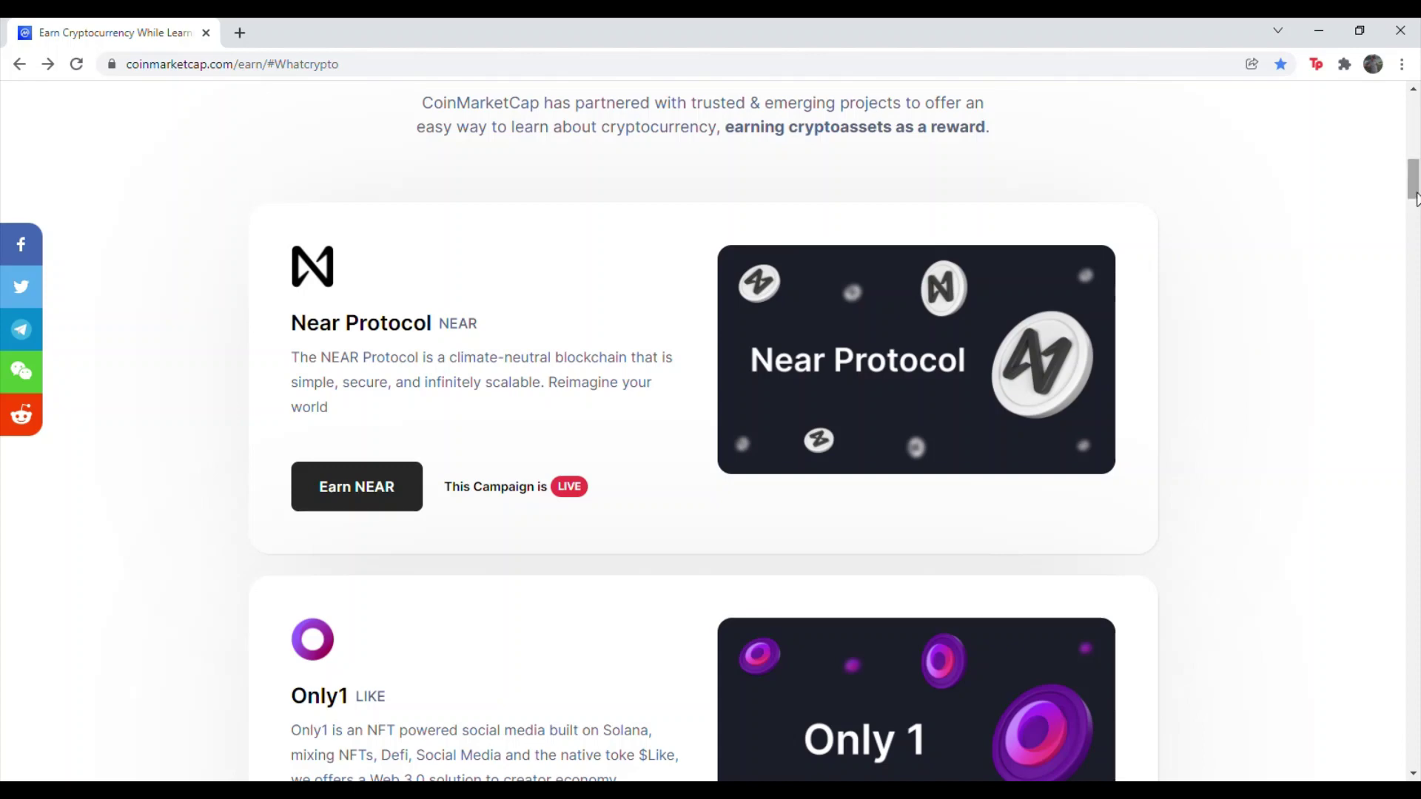
# Open the NEAR Protocol earn campaign and its quiz article, then launch the Jotform quiz in a new tab
pyautogui.moveTo(1415, 198); pyautogui.dragTo(1398, 135)
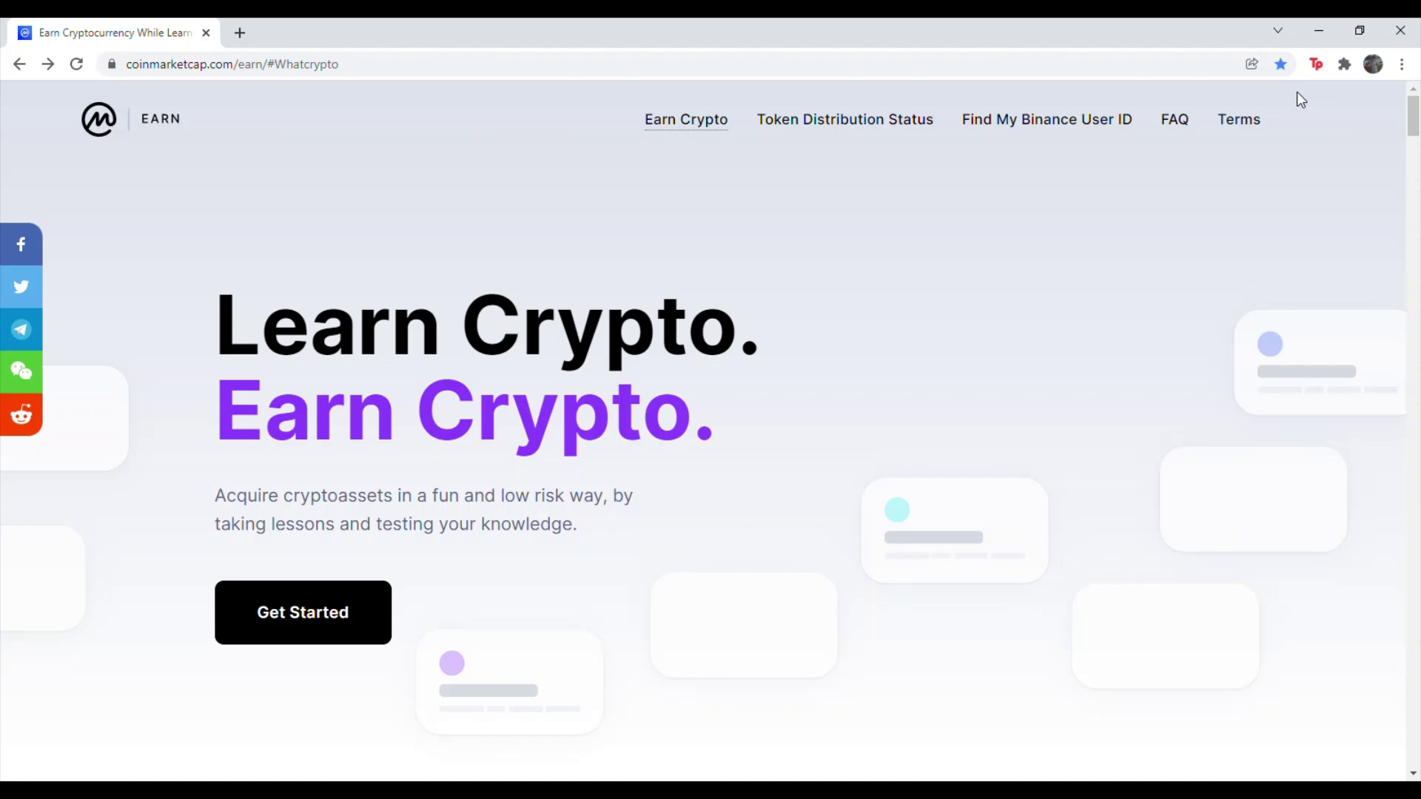
pyautogui.moveTo(1413, 116); pyautogui.dragTo(1414, 182)
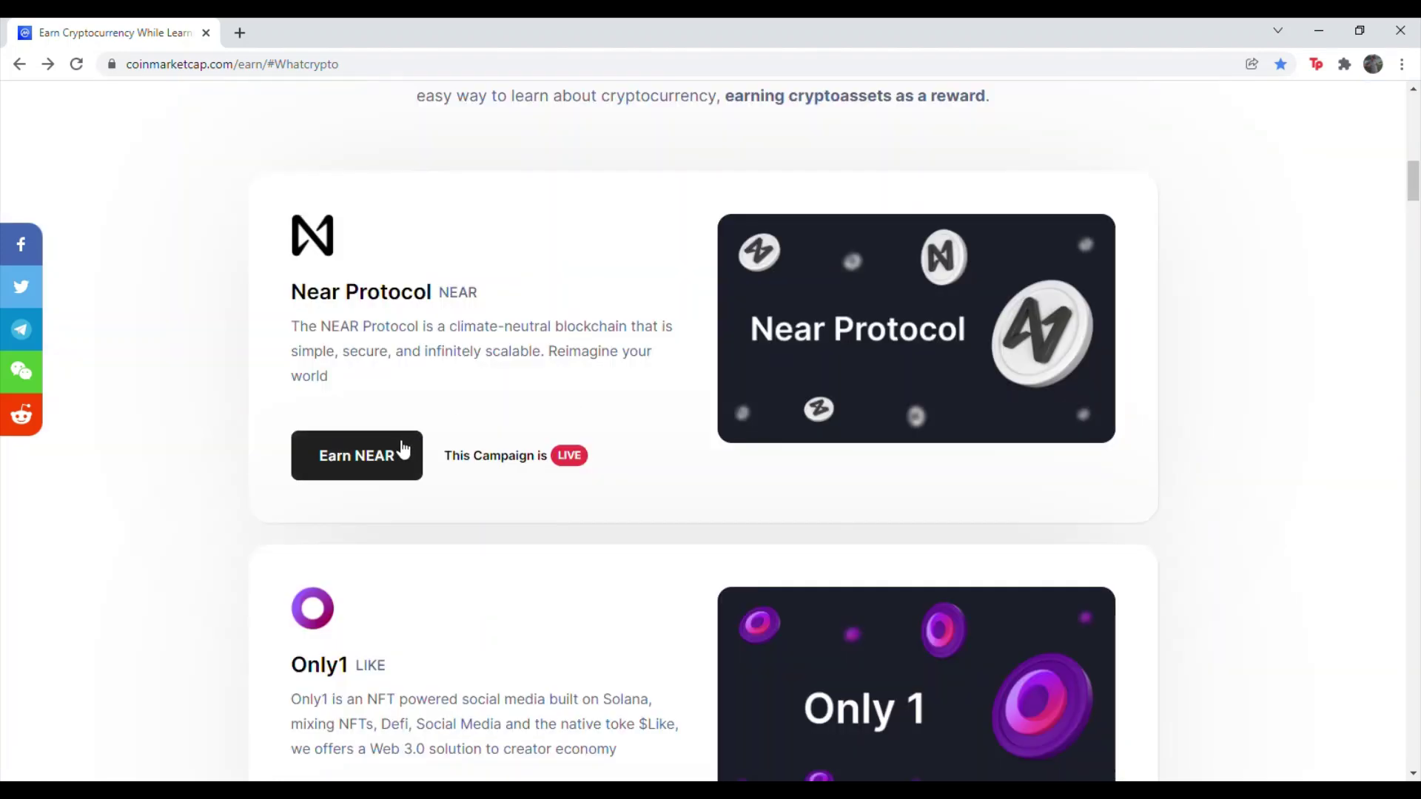
pyautogui.click(404, 449)
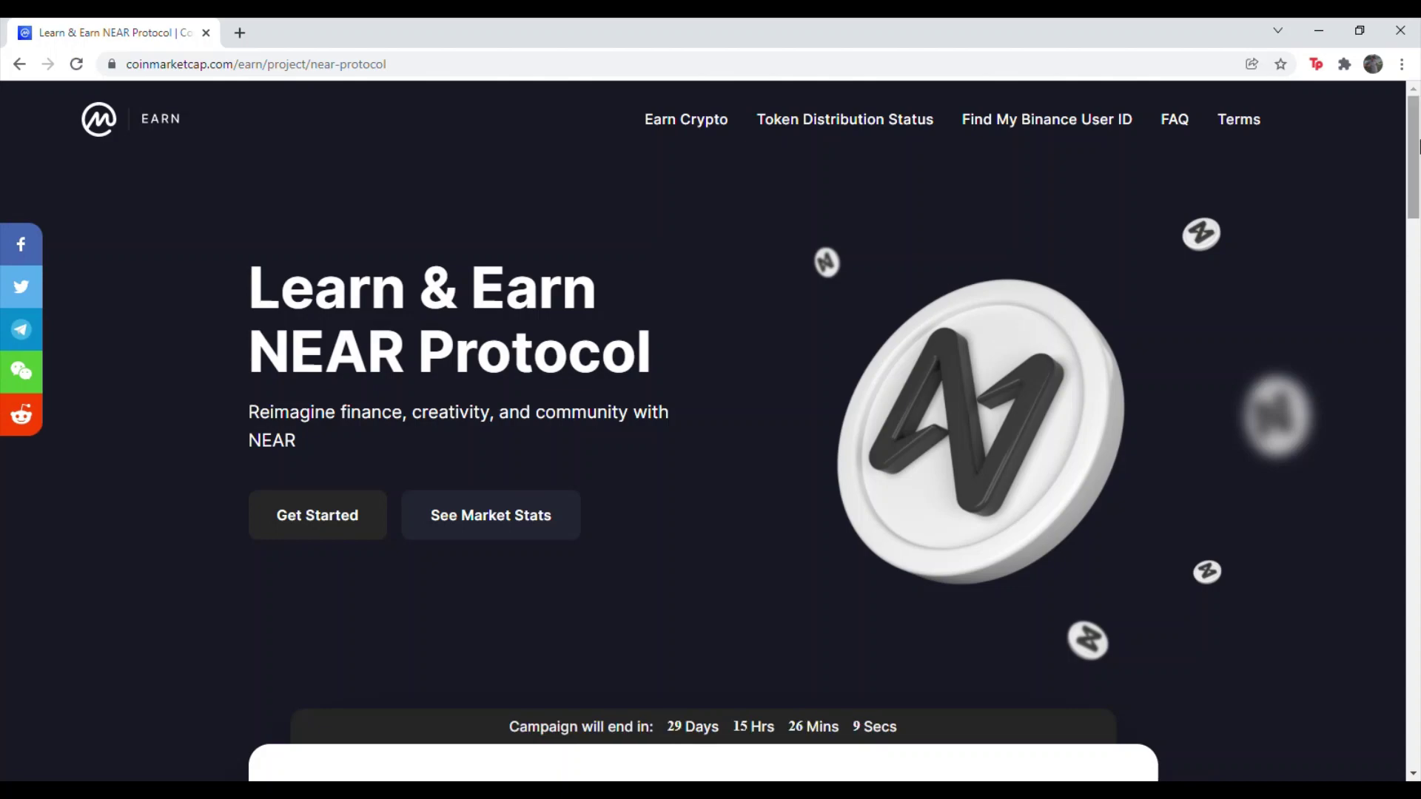
pyautogui.moveTo(1418, 145); pyautogui.dragTo(1417, 614)
pyautogui.scroll(-5, 1357, 552)
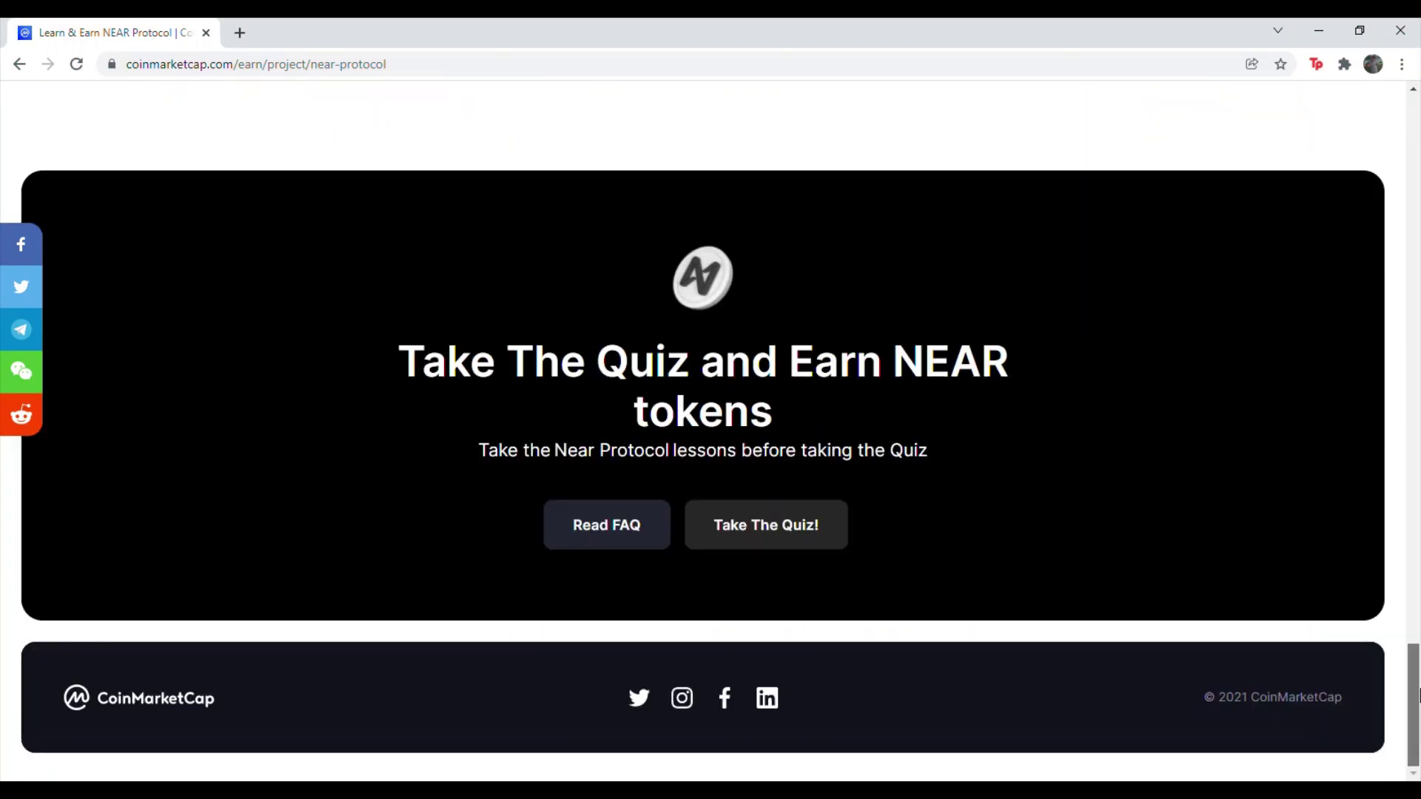
pyautogui.click(789, 533)
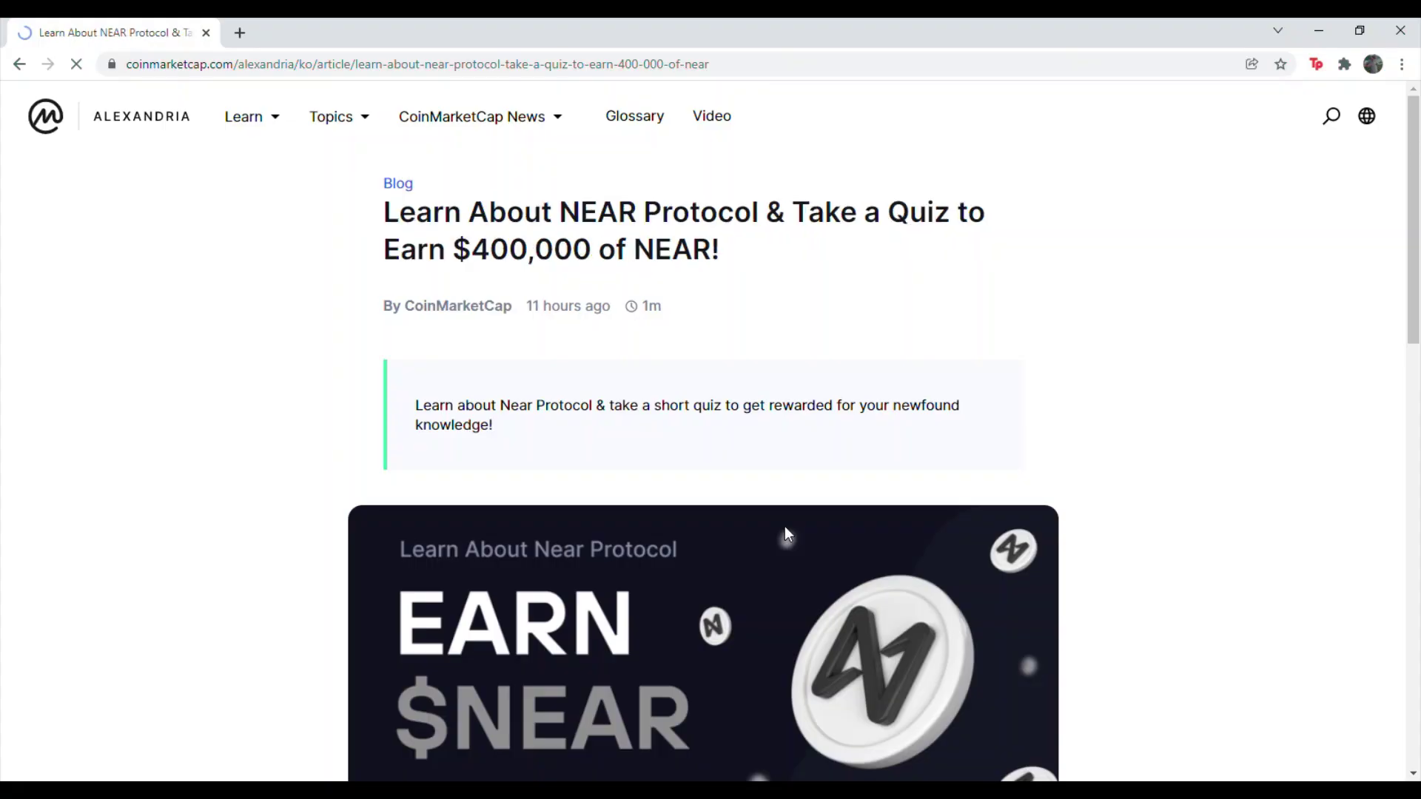
pyautogui.moveTo(1413, 199); pyautogui.dragTo(1417, 433)
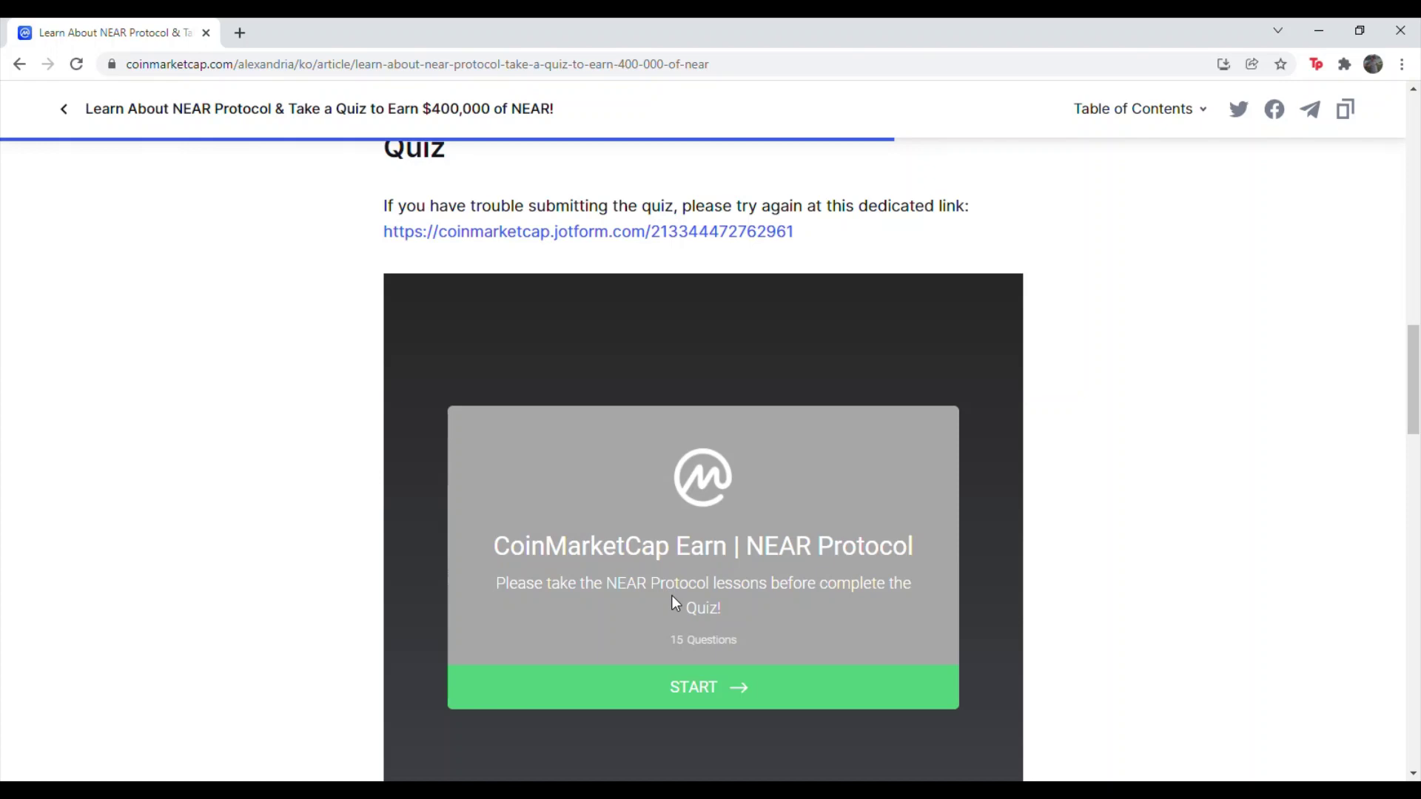
pyautogui.click(530, 232)
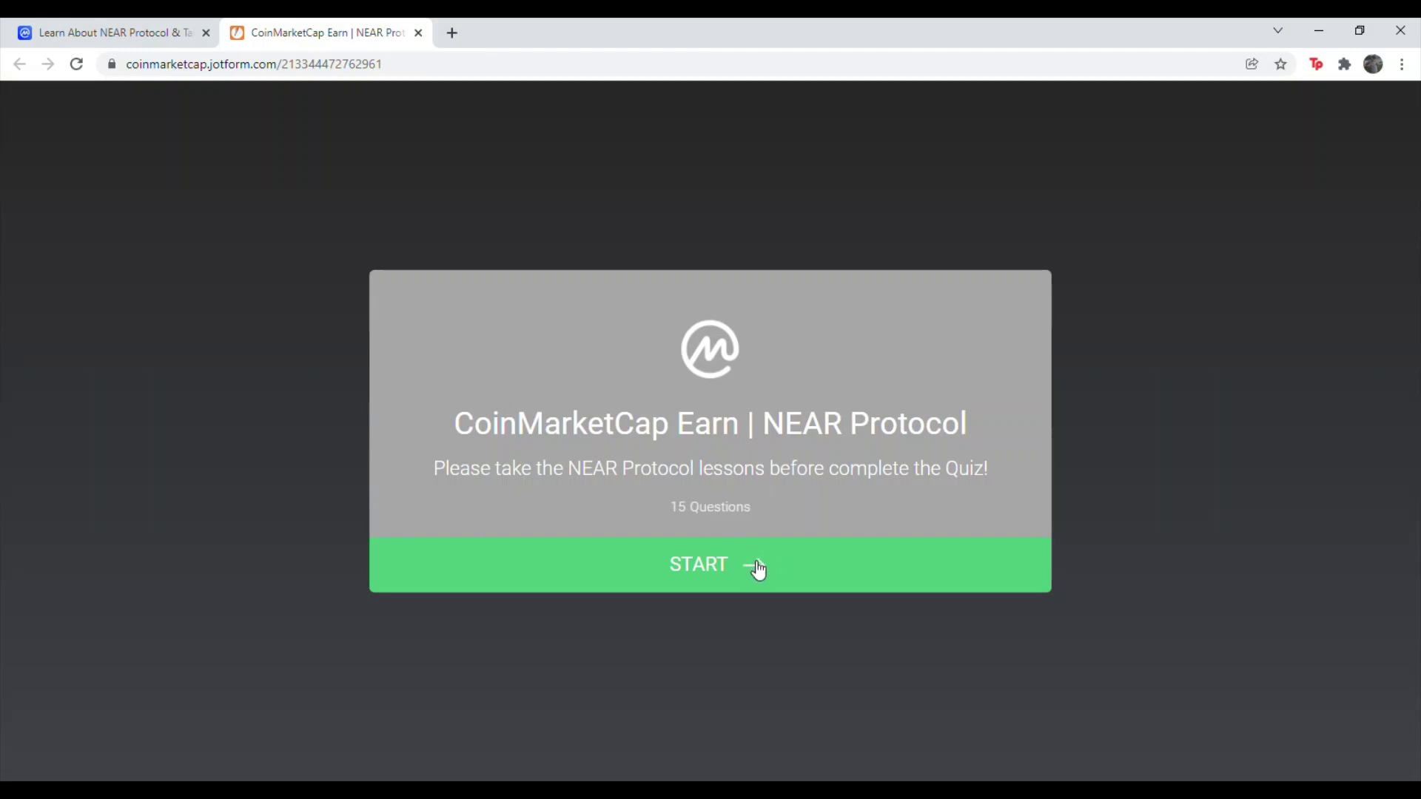
# Start the NEAR quiz, pass the reCAPTCHA, agree to the Terms and Conditions, and answer Yes on the FAQ question
pyautogui.click(758, 570)
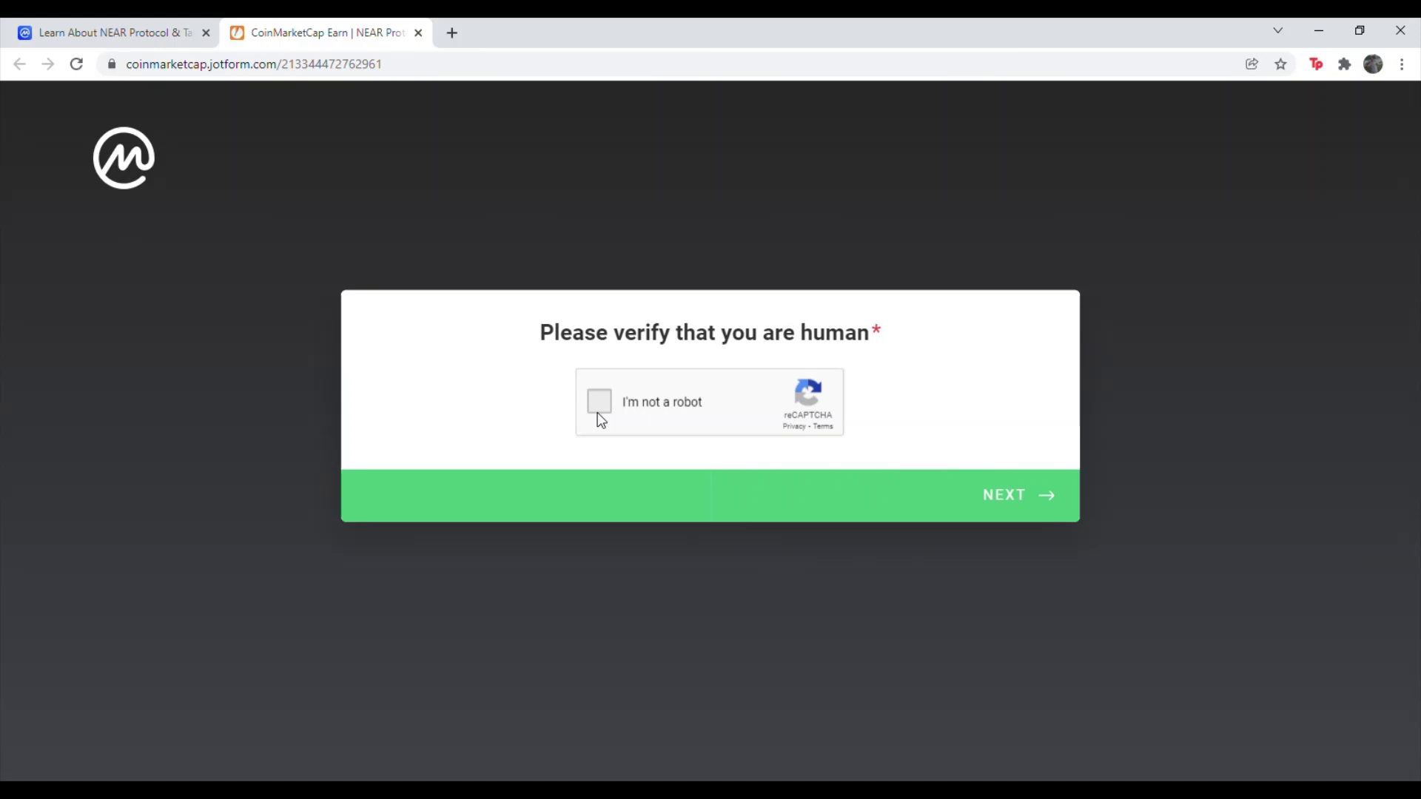
pyautogui.click(599, 409)
pyautogui.click(1020, 496)
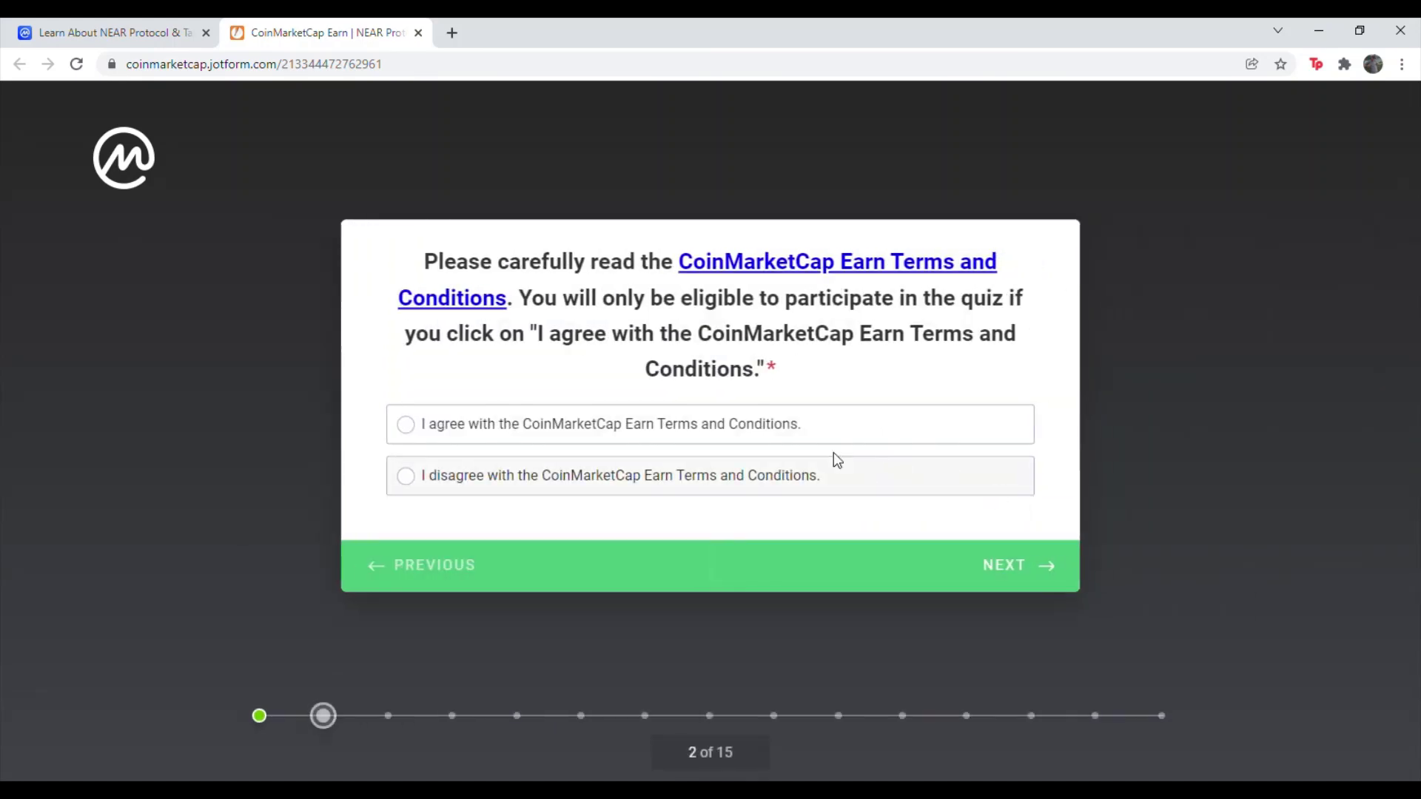
pyautogui.click(587, 426)
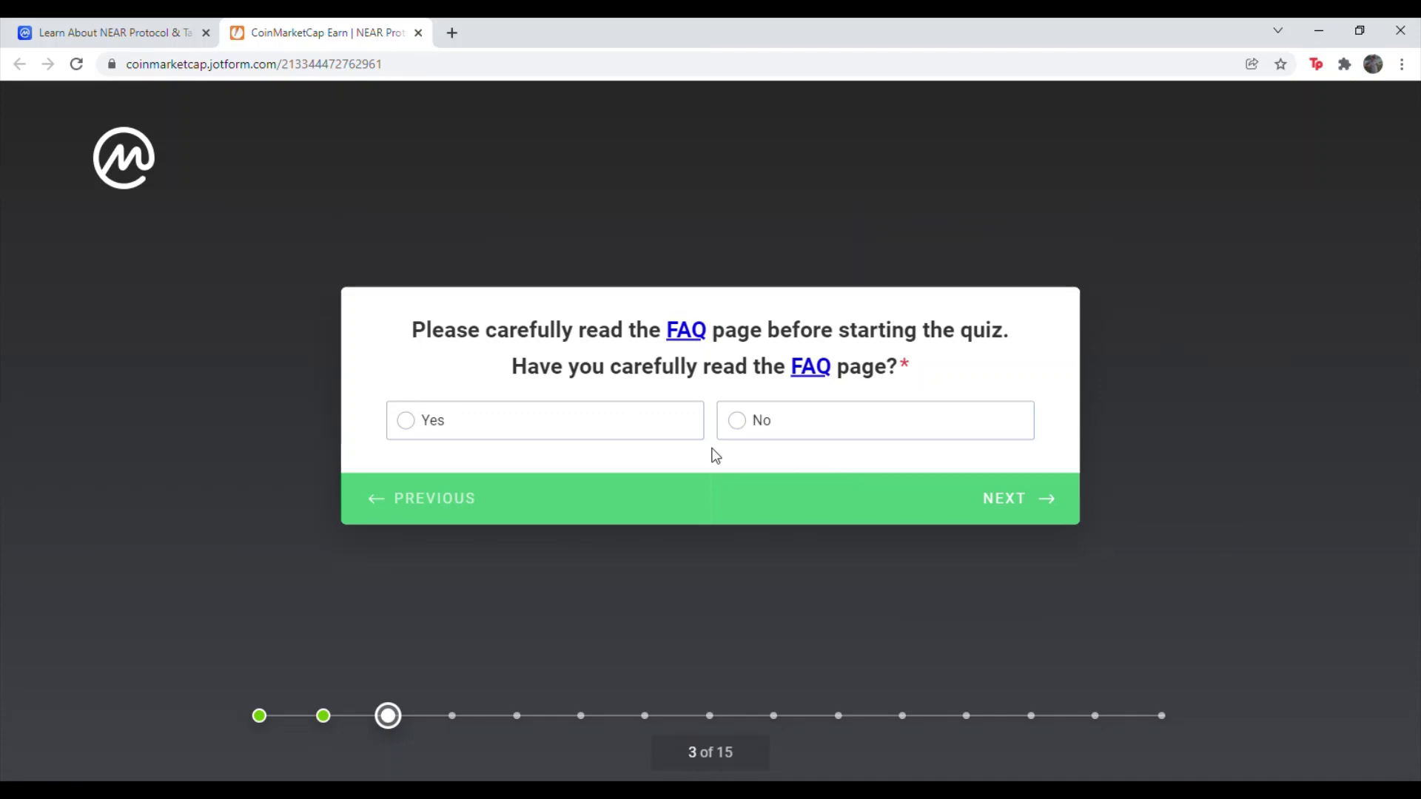
pyautogui.click(524, 434)
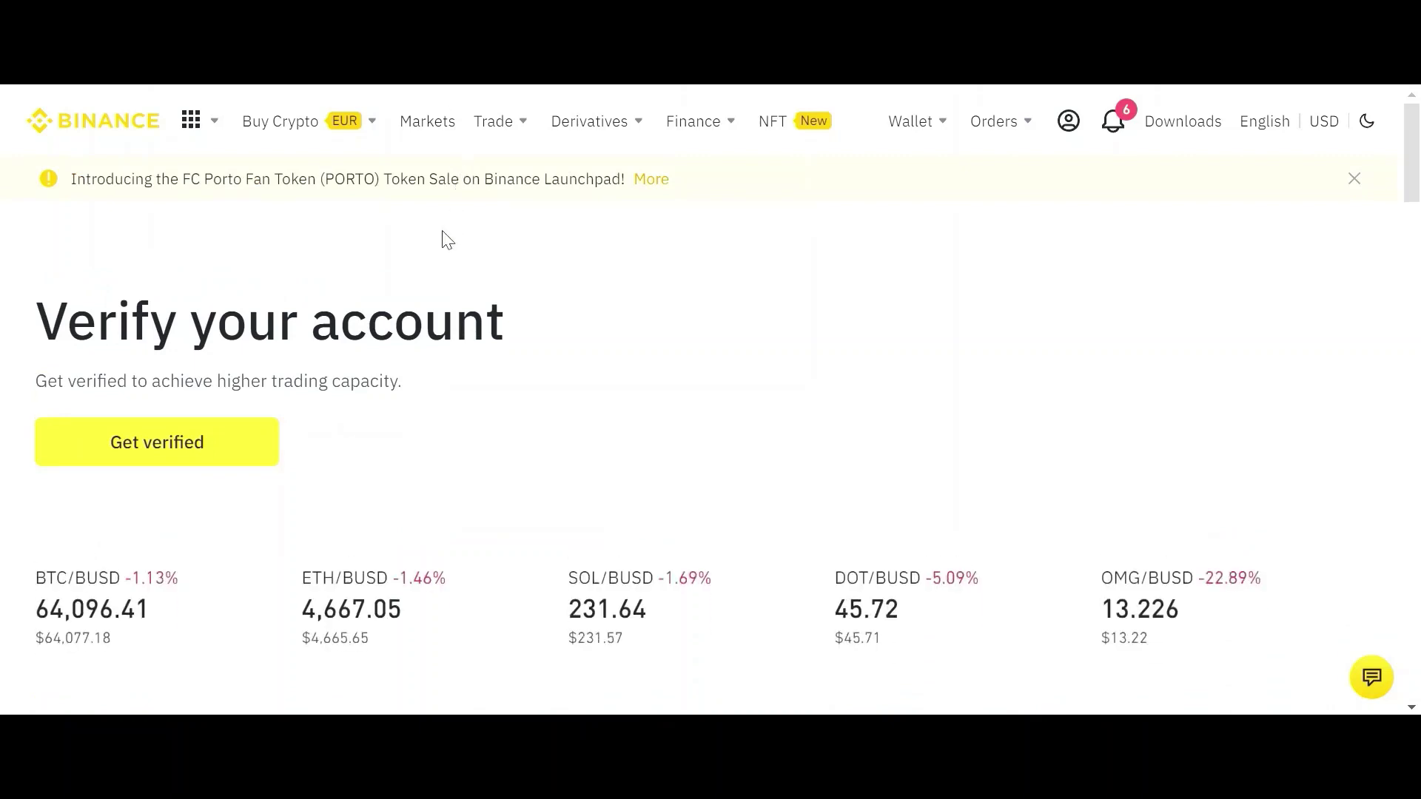
# Open the Binance account dashboard, dismiss the security verification prompt, and copy the account's User ID
pyautogui.moveTo(1068, 121)
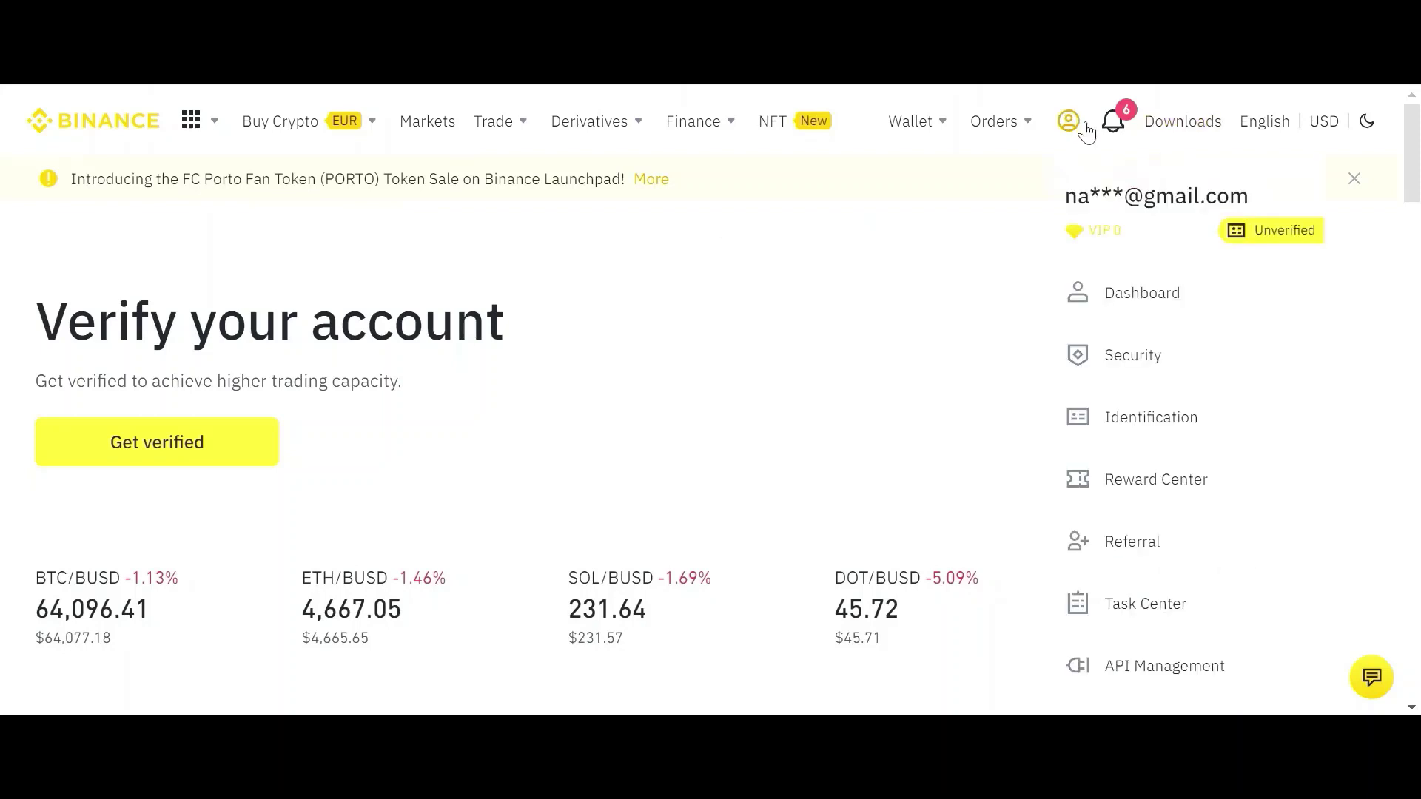
pyautogui.click(1103, 294)
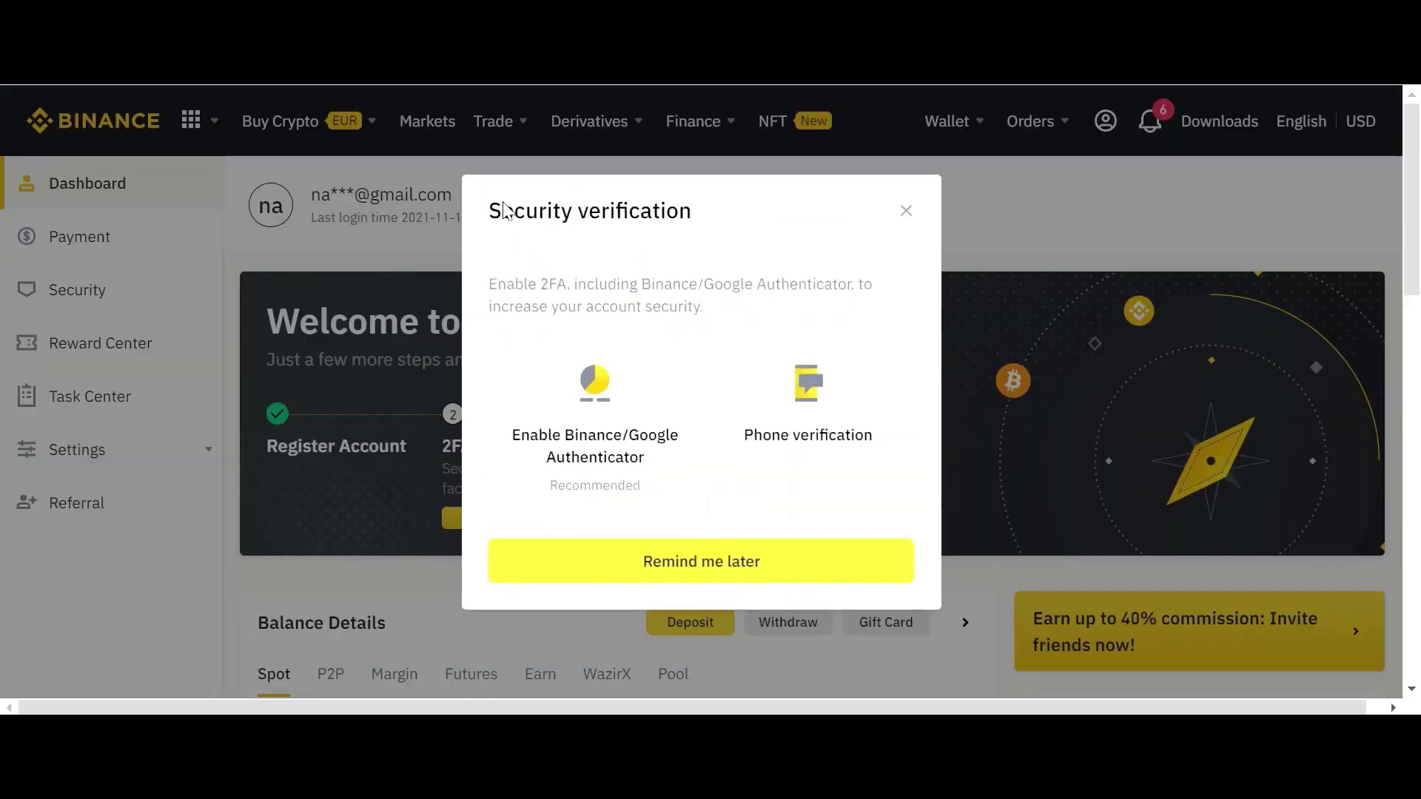
pyautogui.click(918, 222)
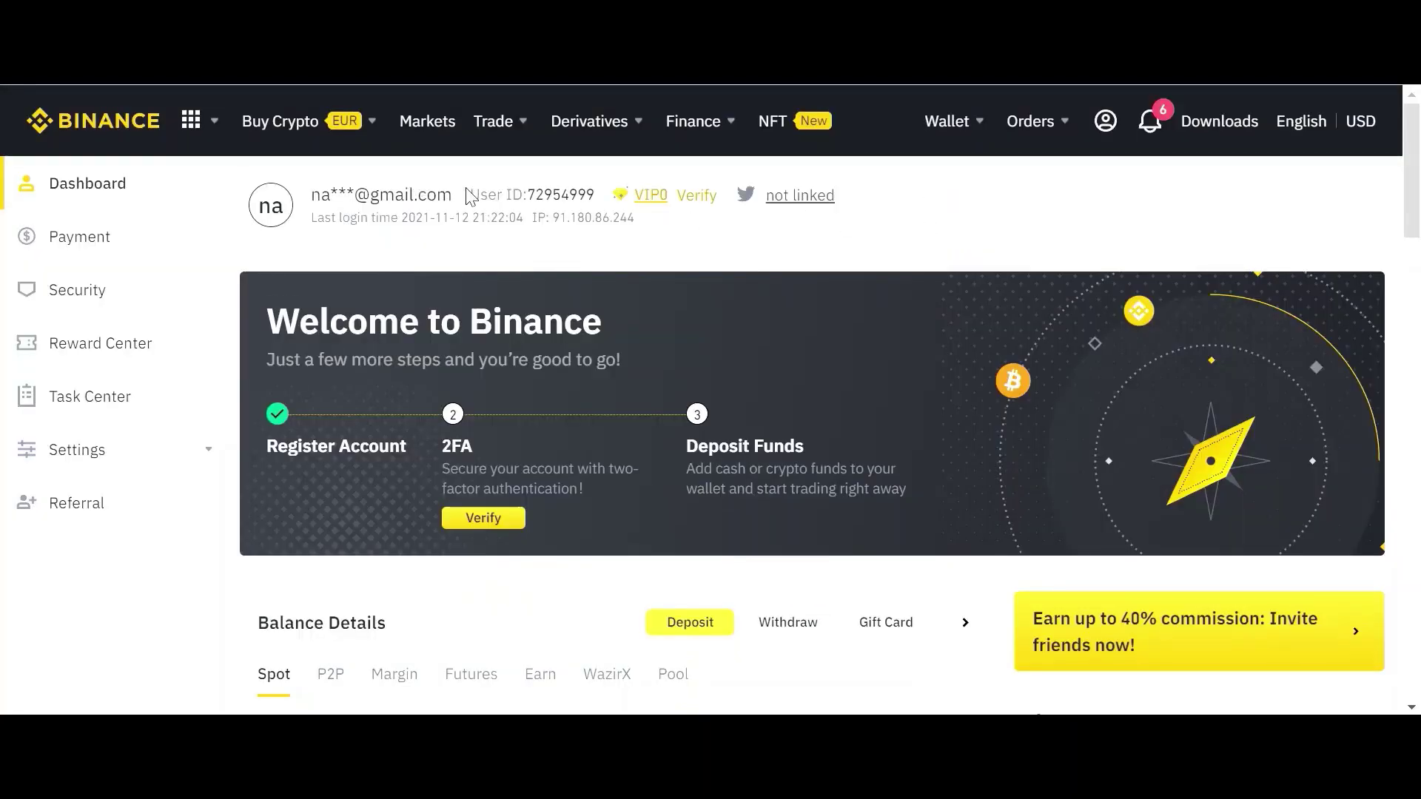
pyautogui.moveTo(468, 194); pyautogui.dragTo(606, 202)
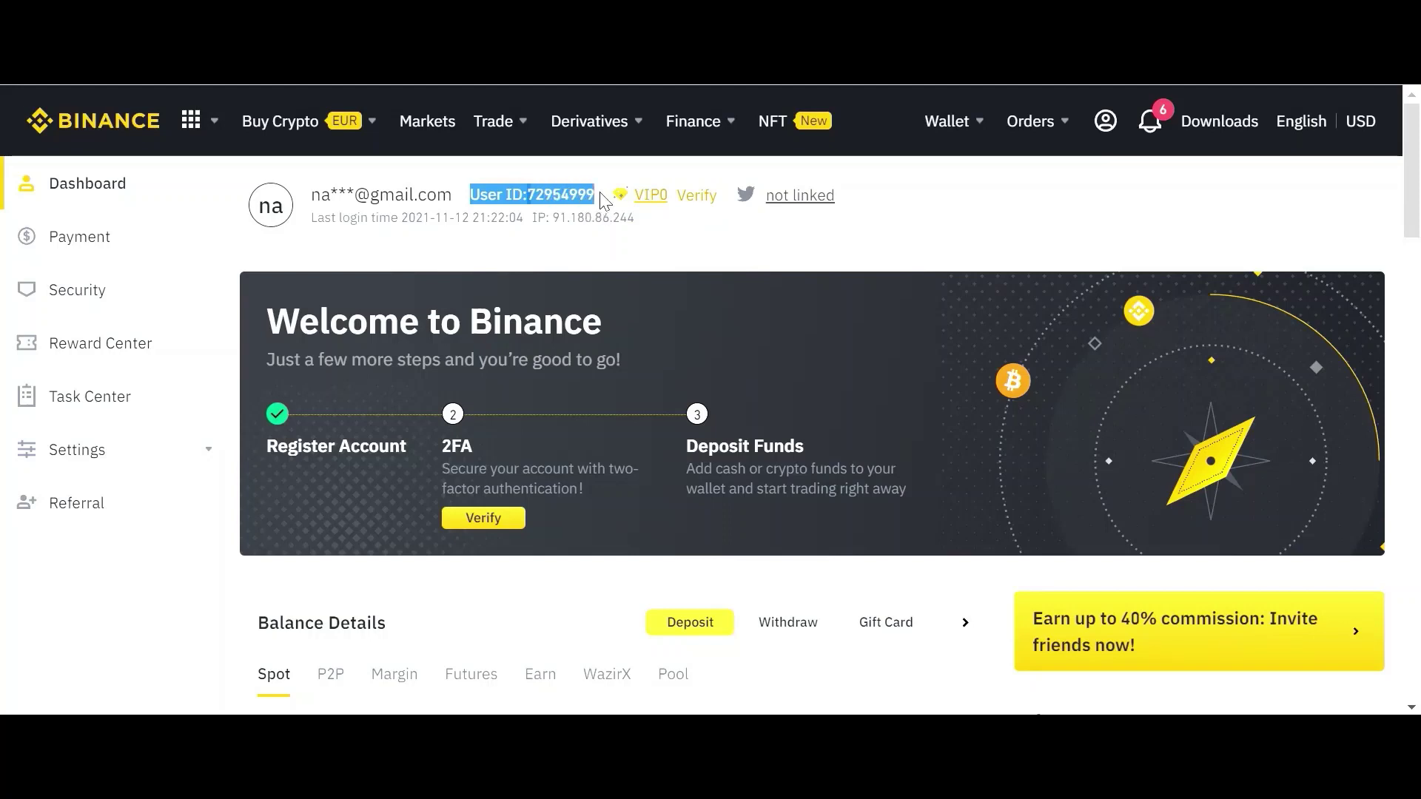
pyautogui.click(681, 224)
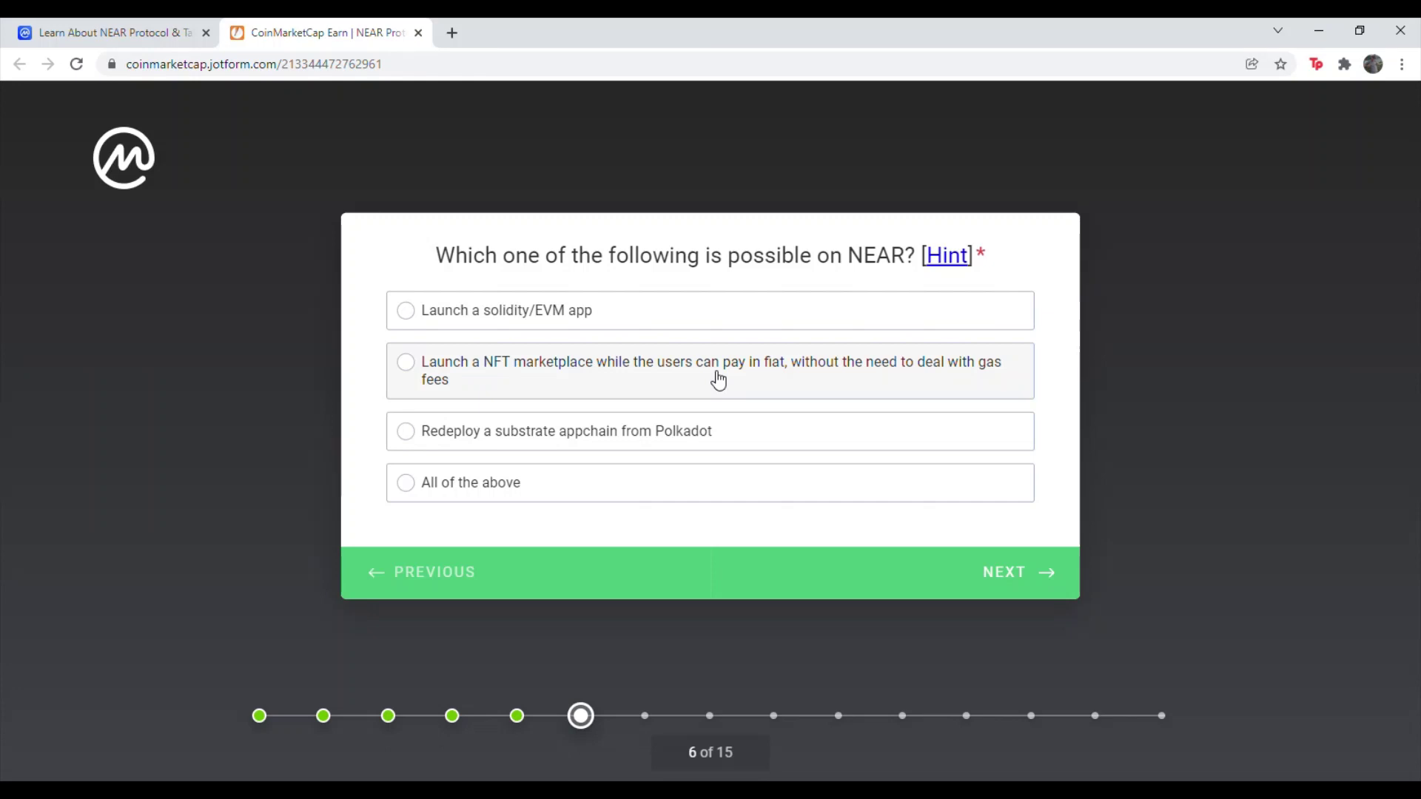
# Answer questions 6–9: solidity/EVM app, Proof of Stake, Climate Neutral Product Label, All of the above
pyautogui.click(585, 332)
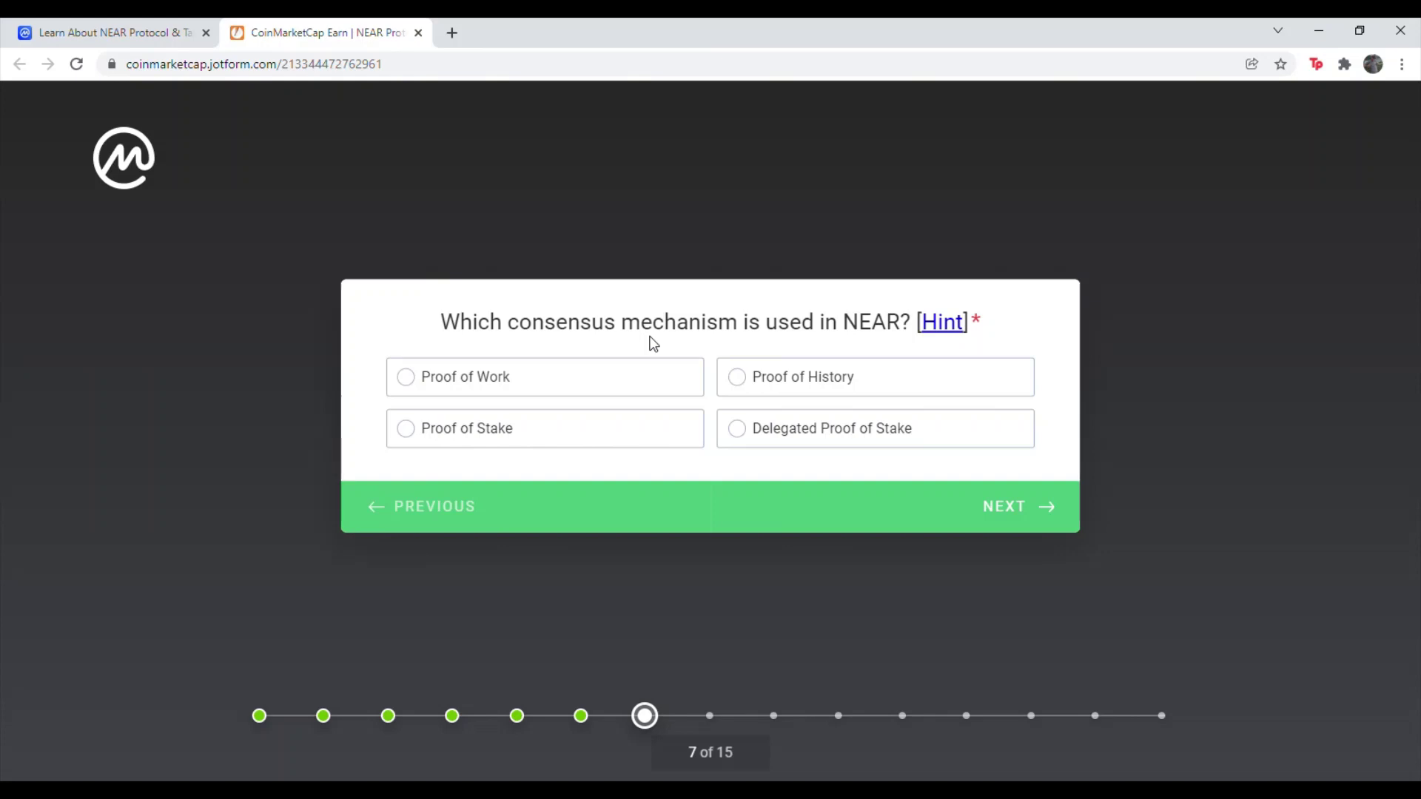
pyautogui.click(532, 431)
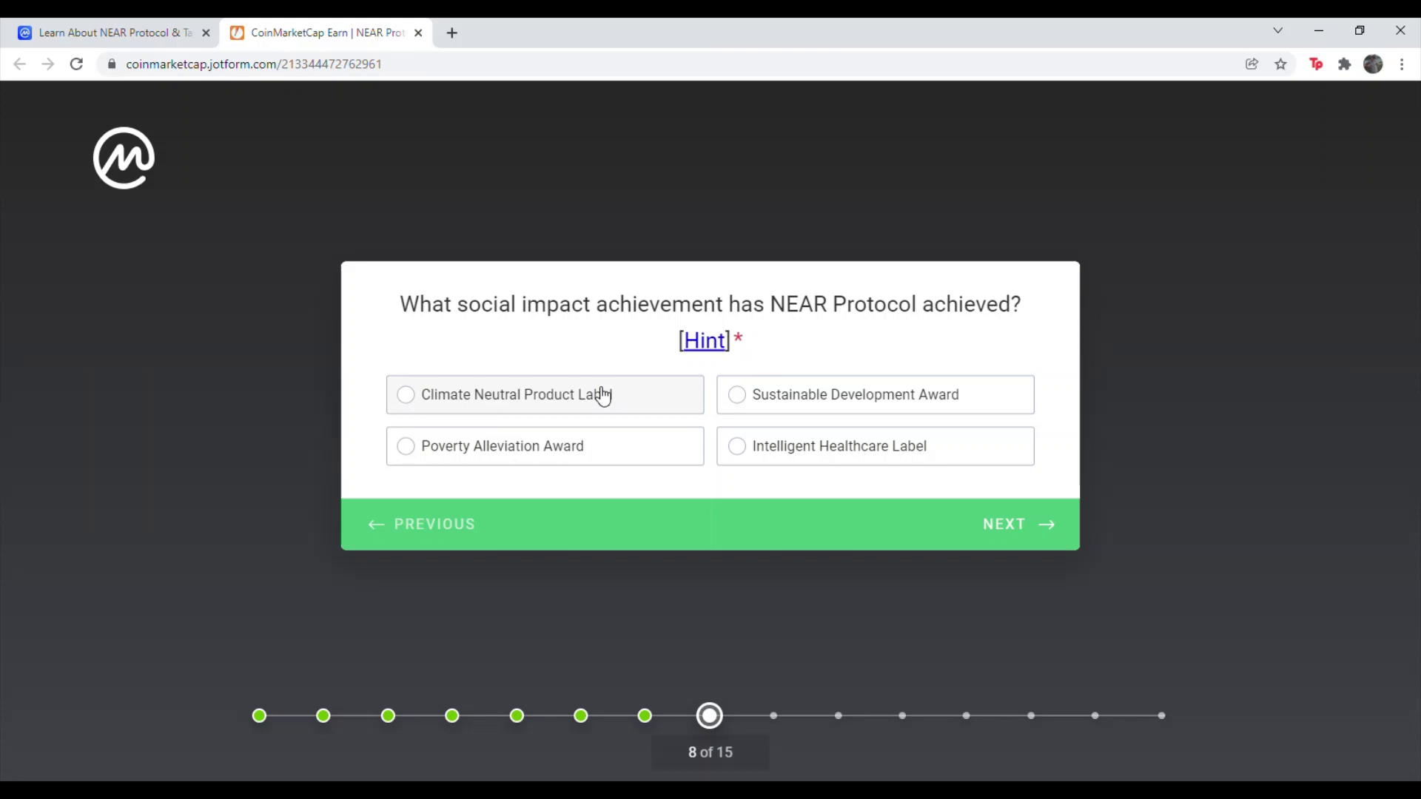
pyautogui.click(629, 400)
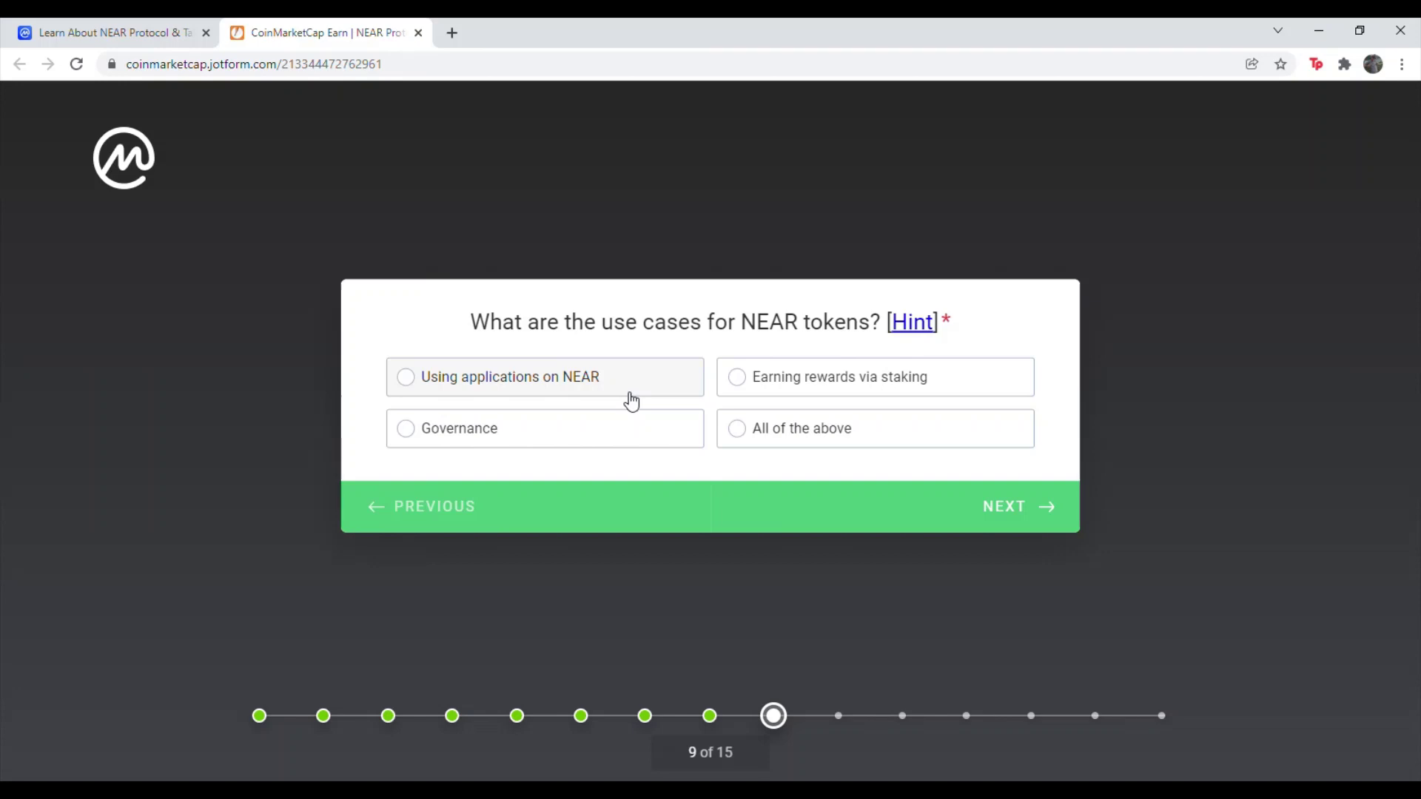
pyautogui.click(787, 447)
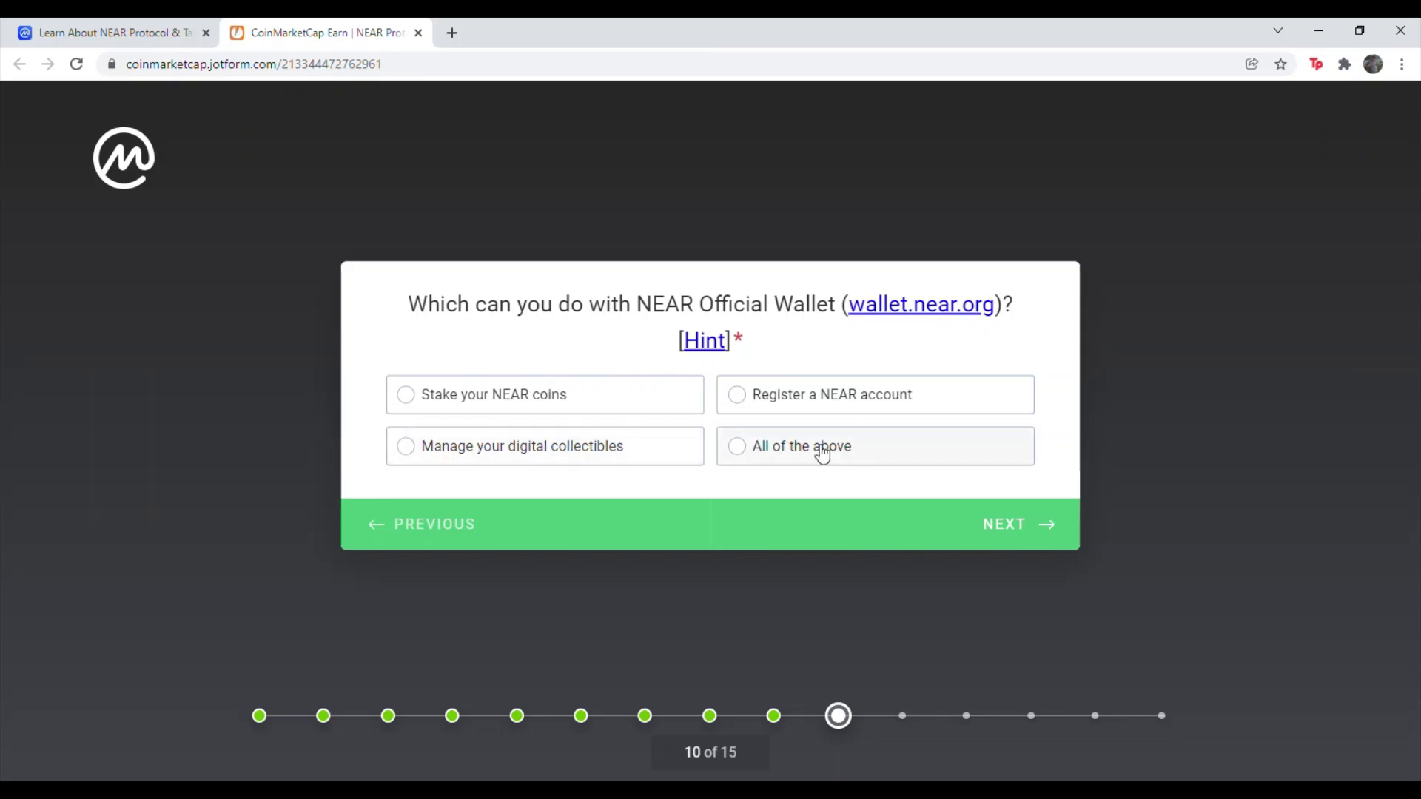
# Answer questions 10–13 (All of the above, millions of TPS, NEAR–Ethereum bridge, EVM on NEAR) and advance
pyautogui.click(821, 452)
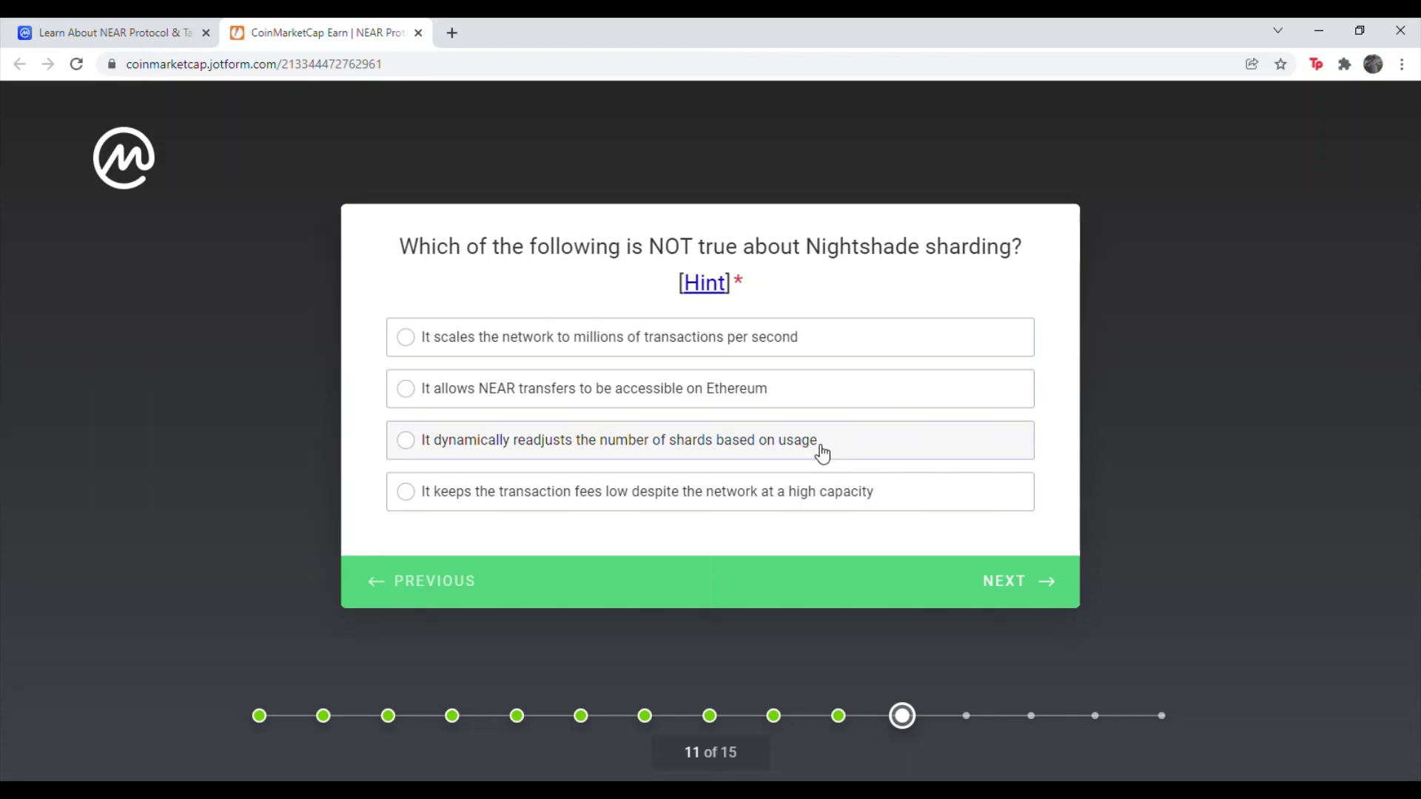
pyautogui.click(740, 342)
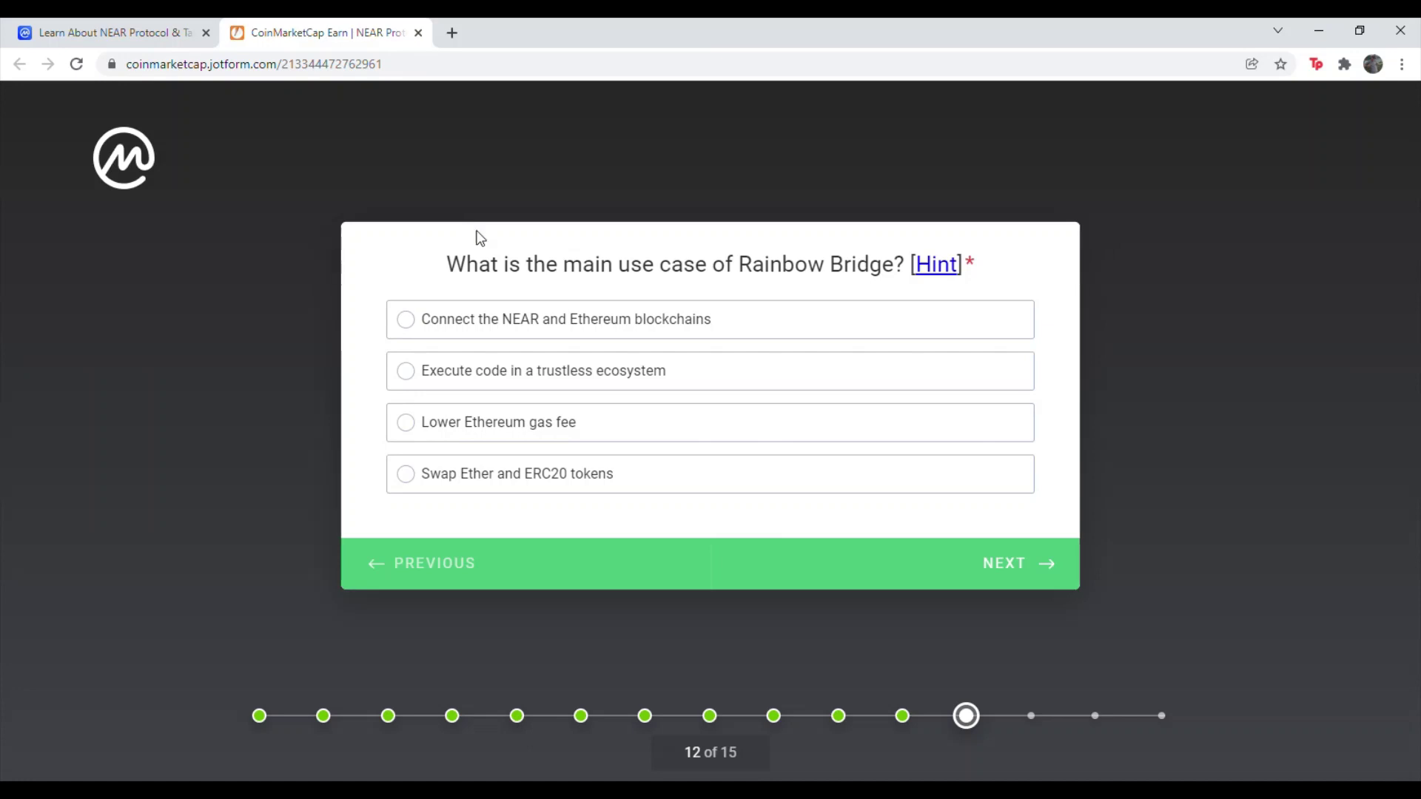
pyautogui.click(591, 326)
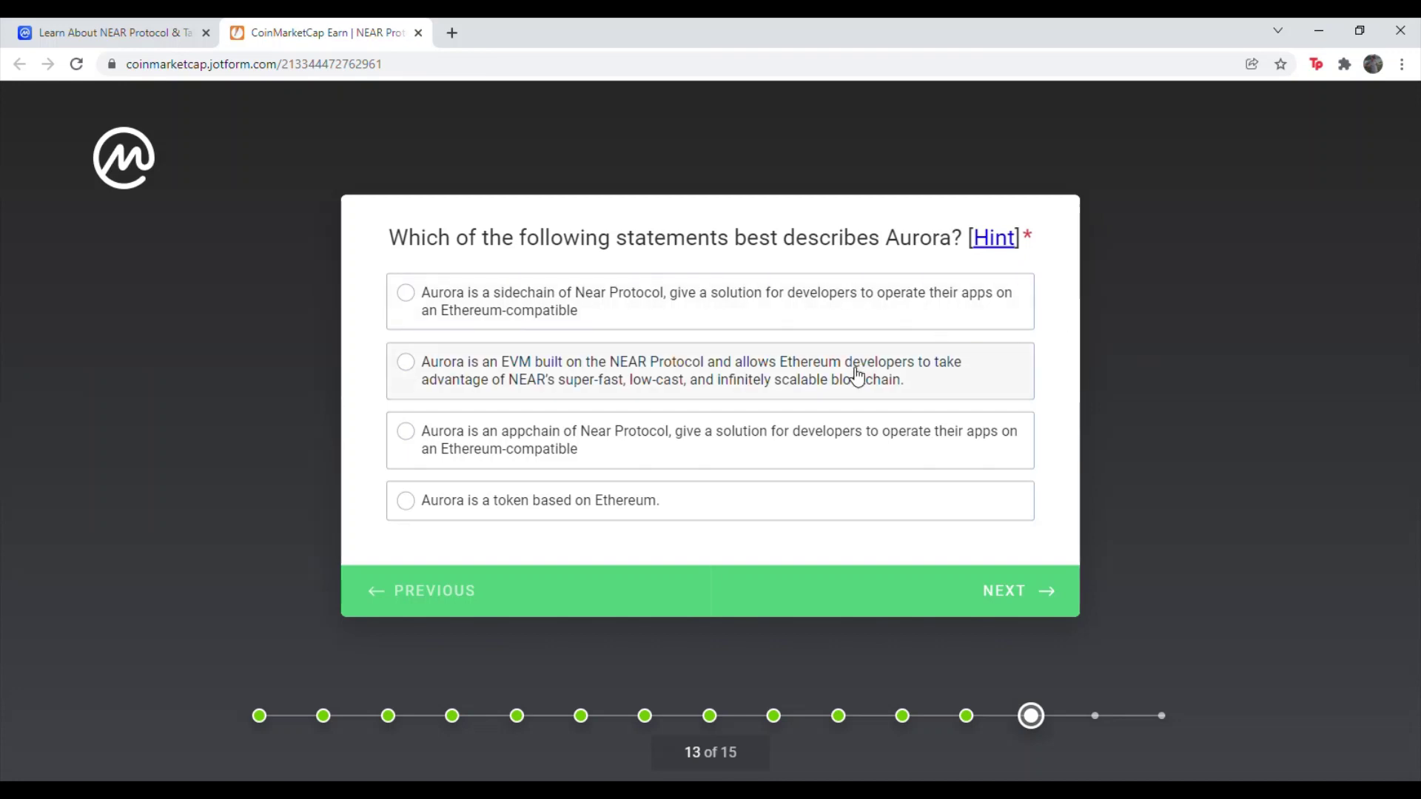
pyautogui.click(908, 377)
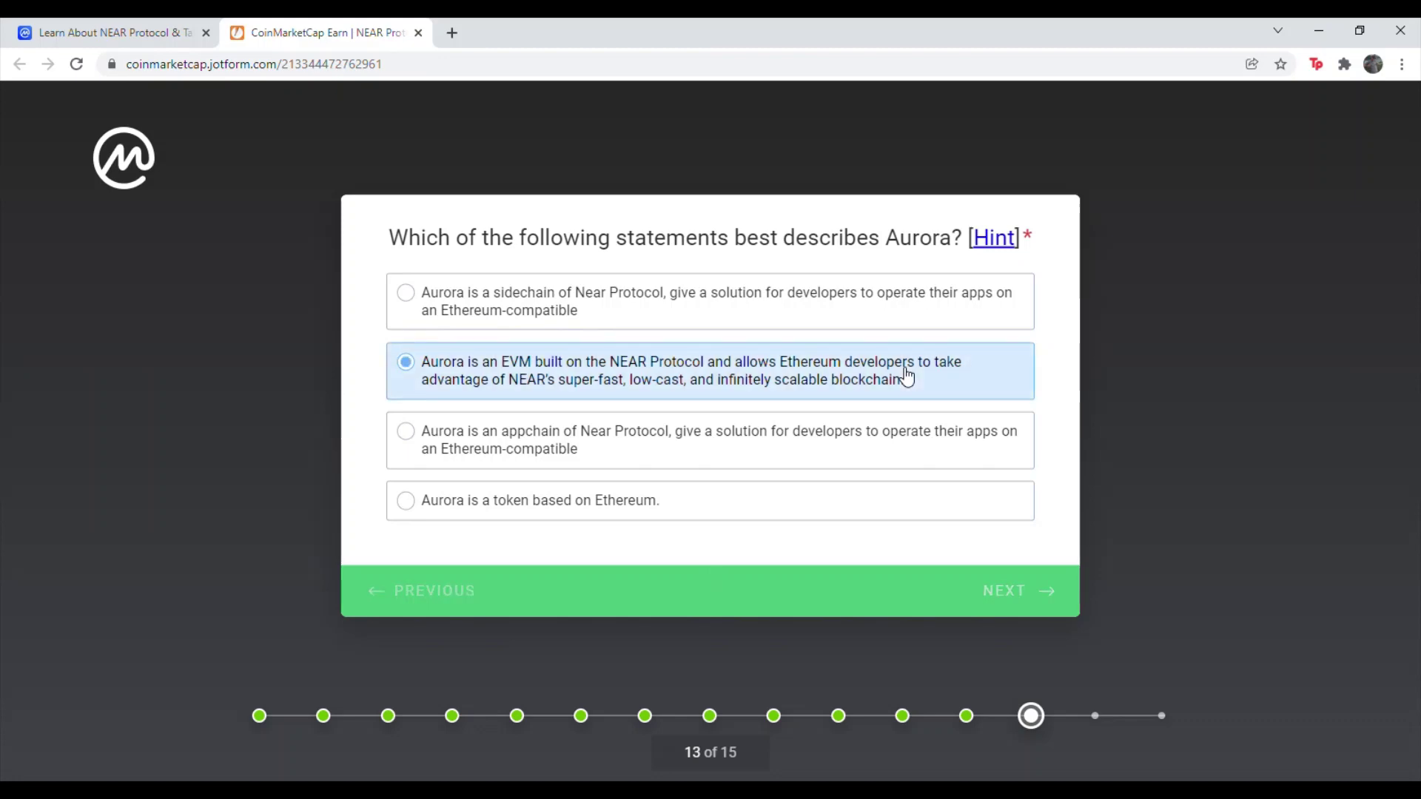
pyautogui.click(939, 428)
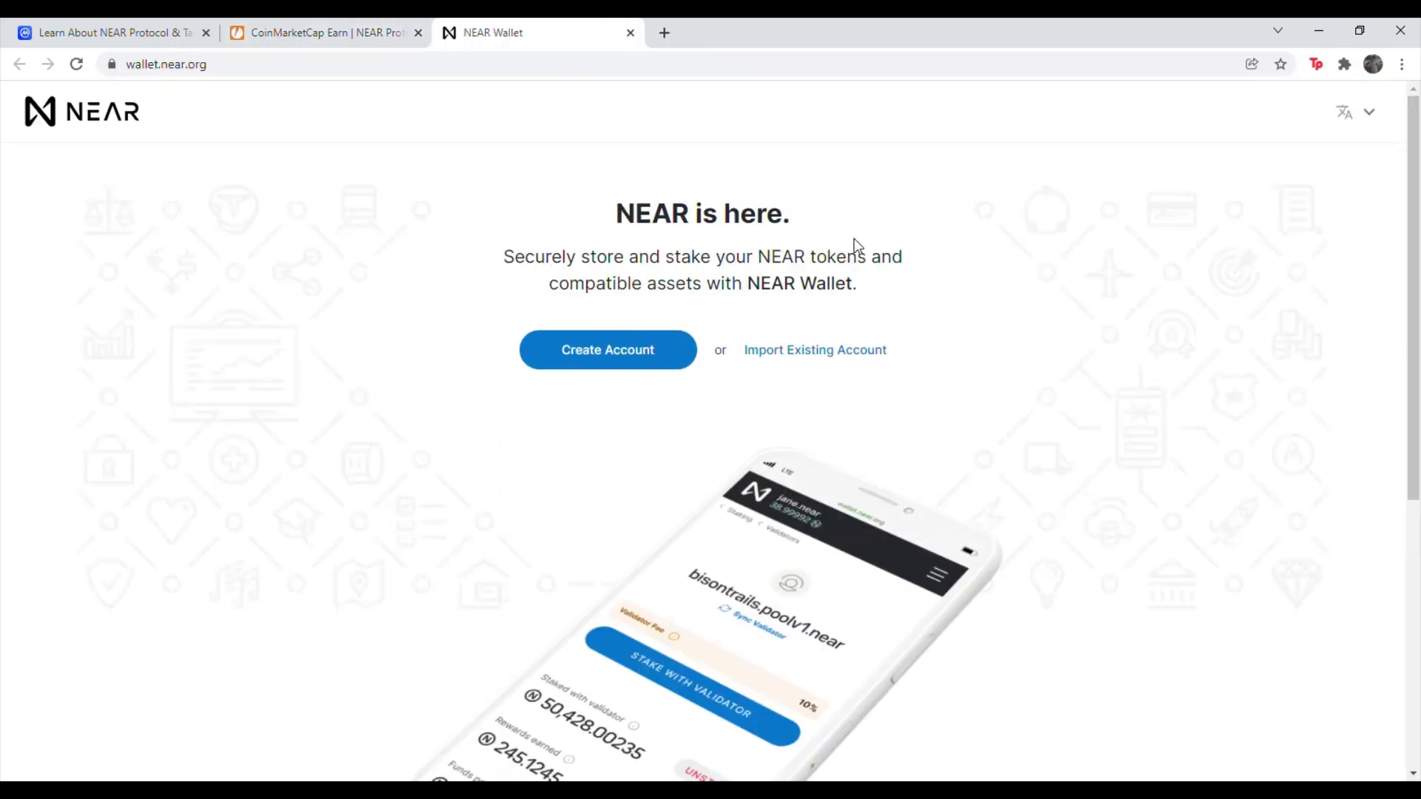
# In NEAR Wallet, start creating a new account and place the cursor in the empty Account ID field
pyautogui.click(614, 357)
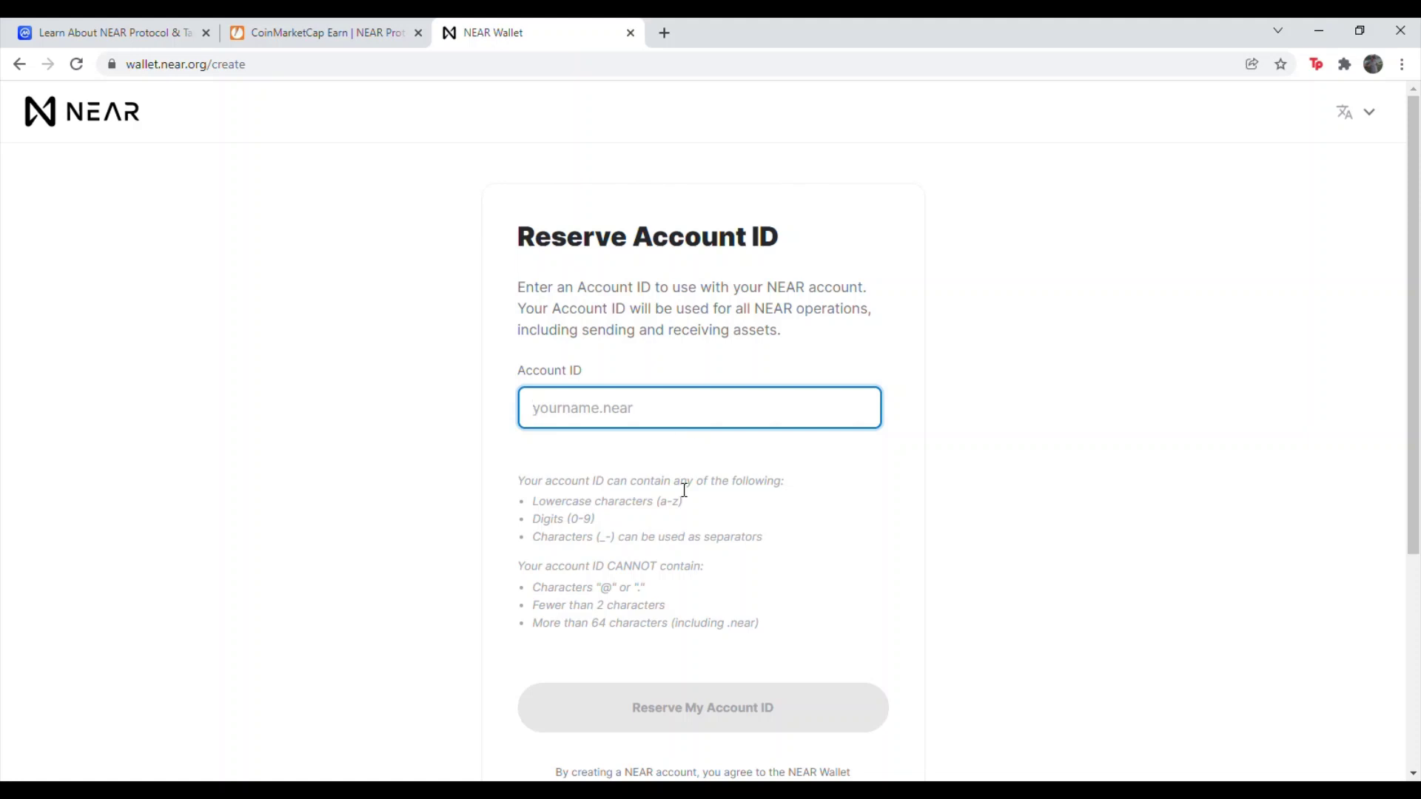
pyautogui.moveTo(679, 485); pyautogui.dragTo(715, 609)
pyautogui.click(976, 504)
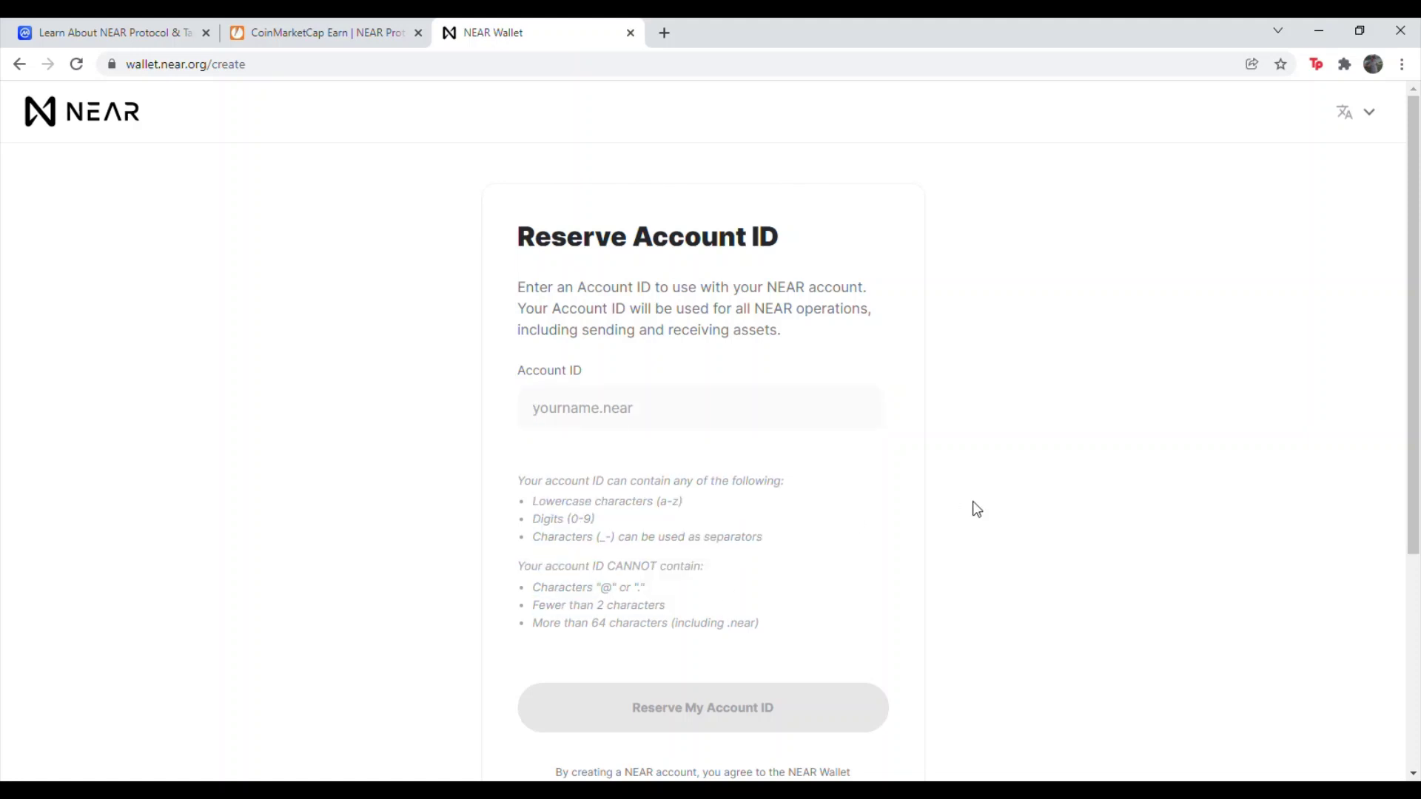
pyautogui.click(652, 415)
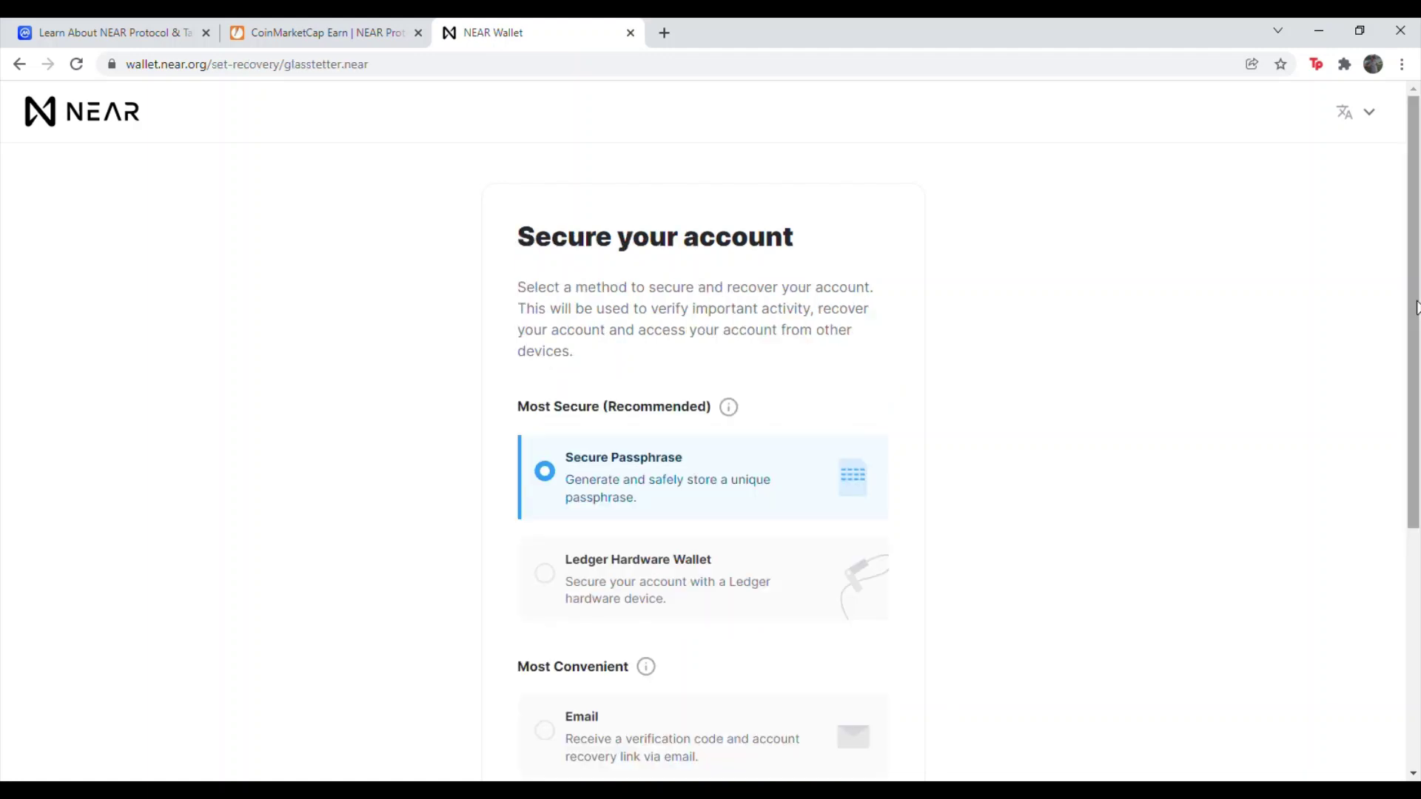
# Choose email as the recovery method, then select the new account name from the account-created details
pyautogui.moveTo(1418, 267); pyautogui.dragTo(1418, 310)
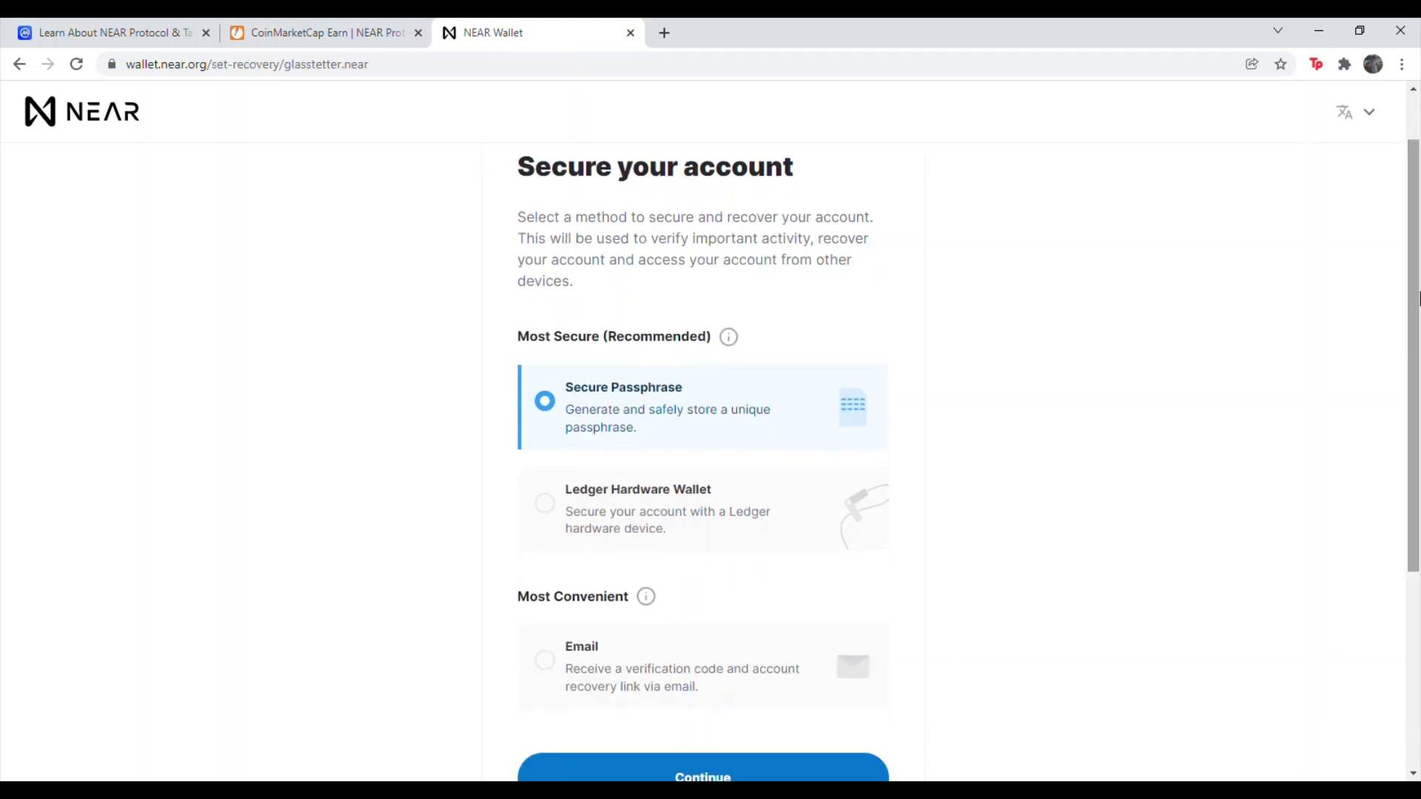
pyautogui.click(704, 668)
pyautogui.scroll(-2, 1029, 581)
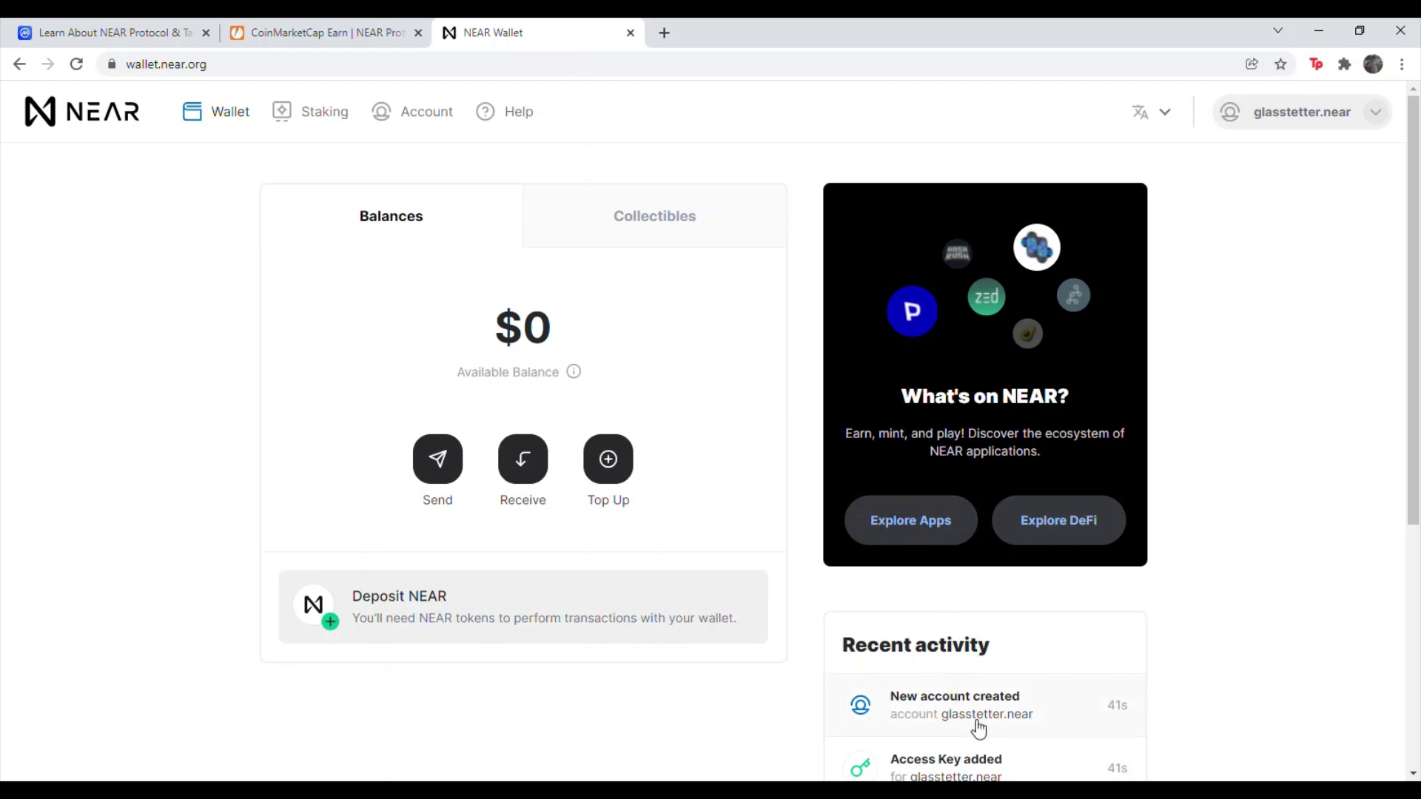
pyautogui.moveTo(1044, 730); pyautogui.dragTo(955, 721)
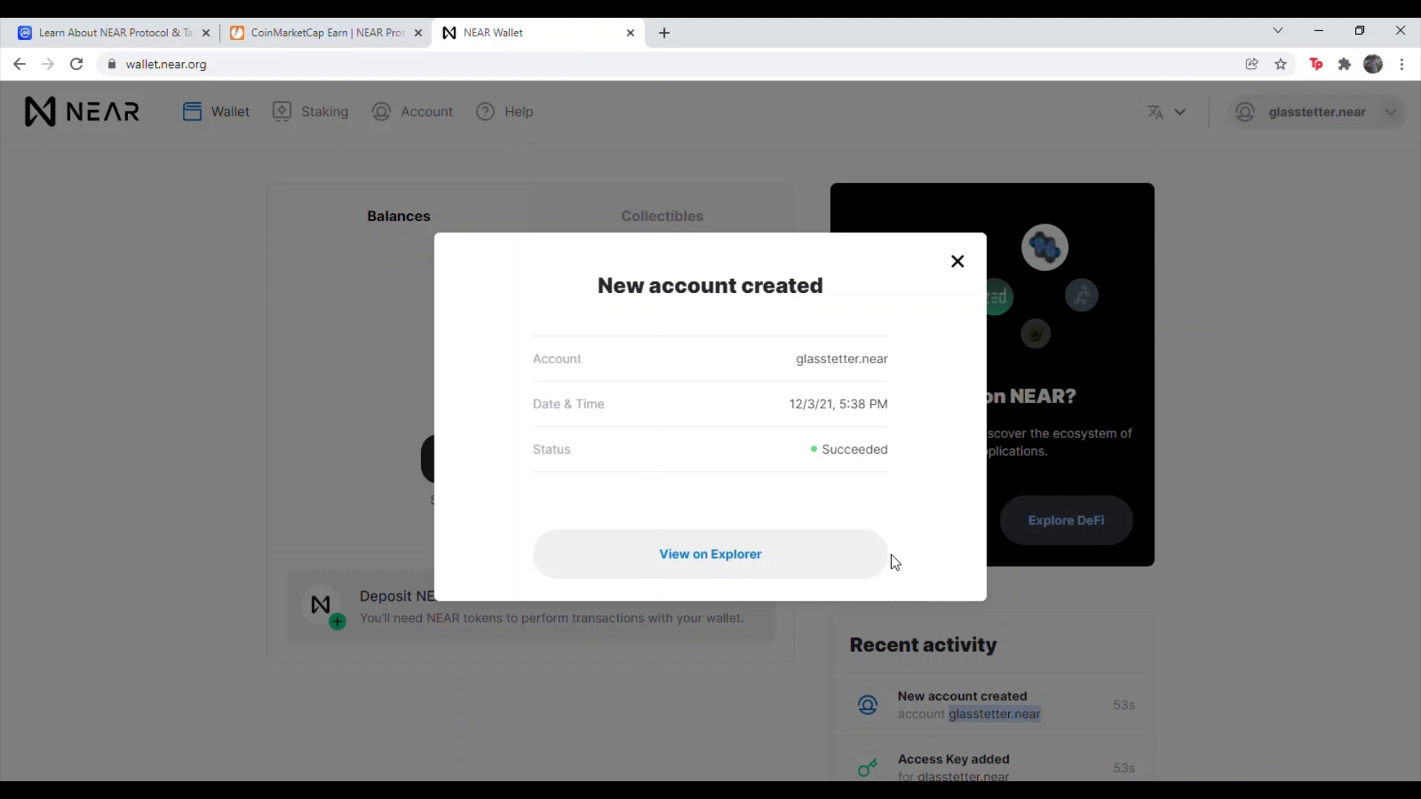
pyautogui.moveTo(779, 371); pyautogui.dragTo(937, 373)
pyautogui.hotkey('ctrl', 'c')
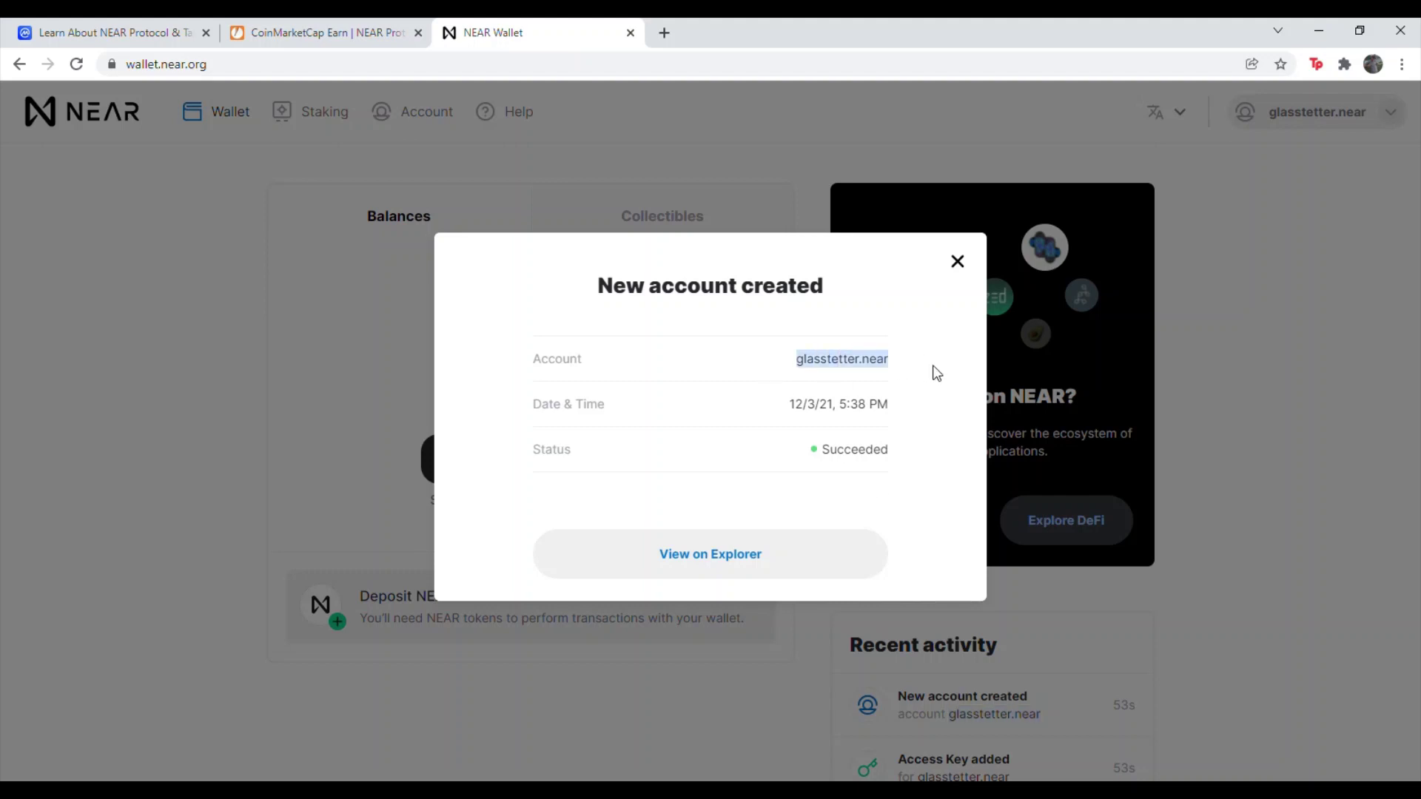
# Paste the new NEAR account name into quiz question 14 and continue to question 15
pyautogui.click(340, 165)
pyautogui.click(318, 32)
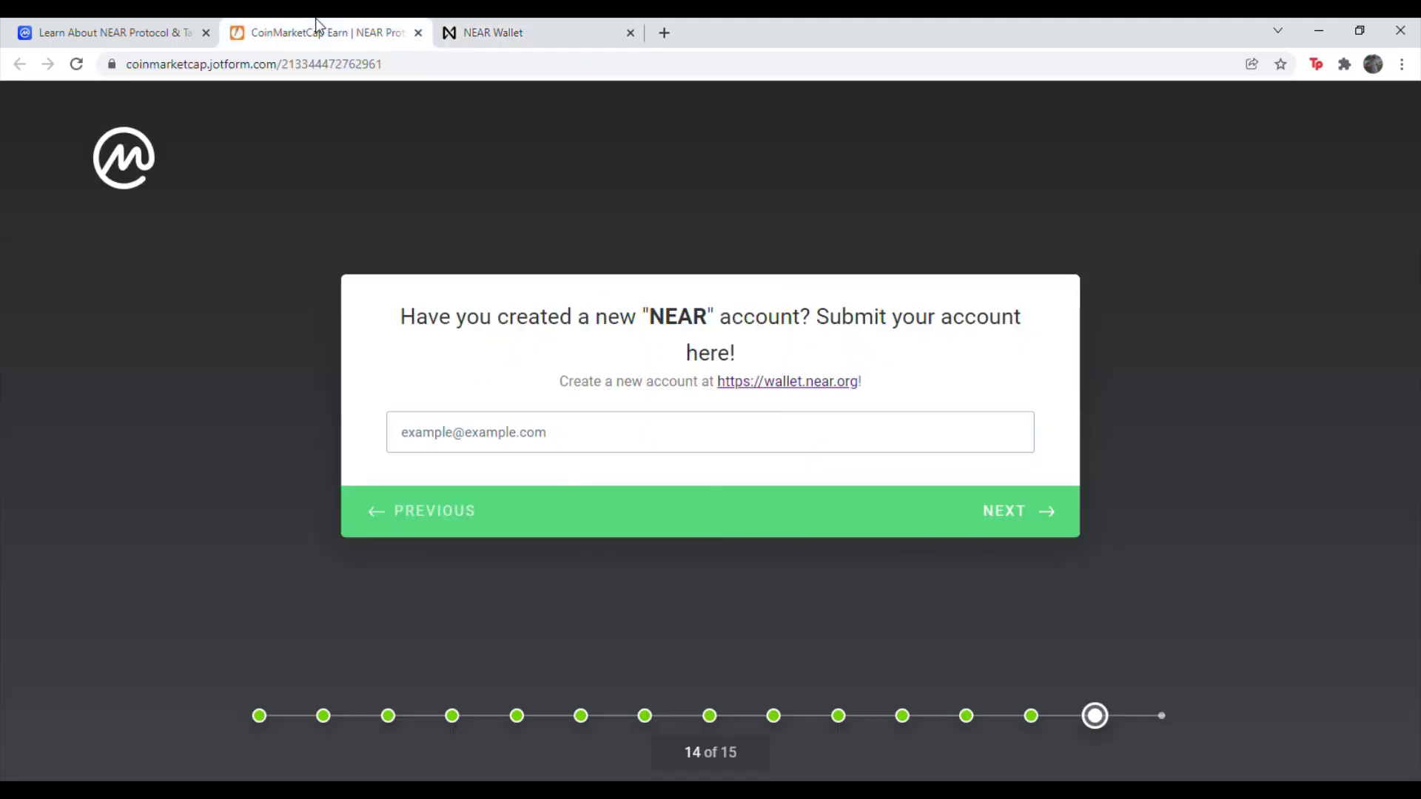
pyautogui.click(510, 447)
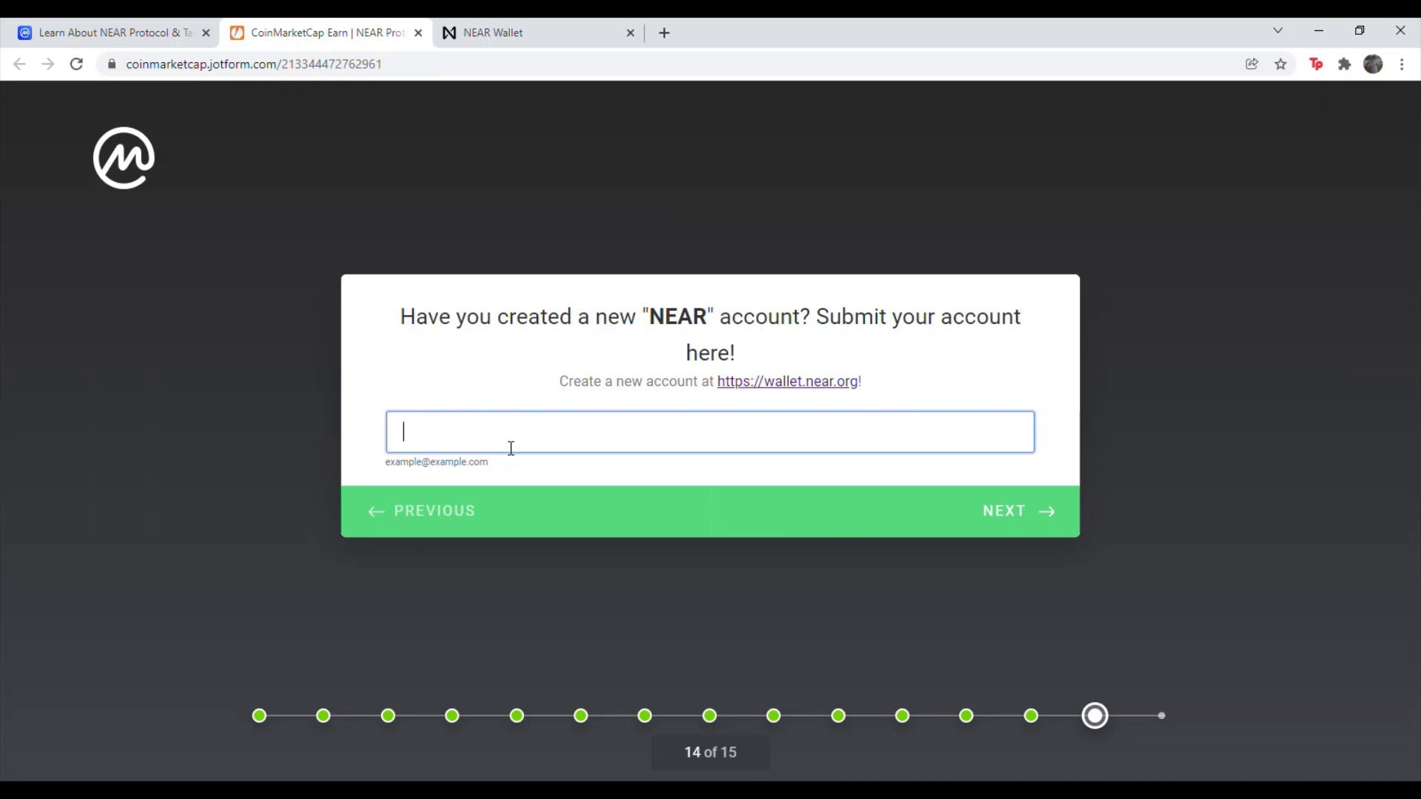
pyautogui.hotkey('ctrl', 'v')
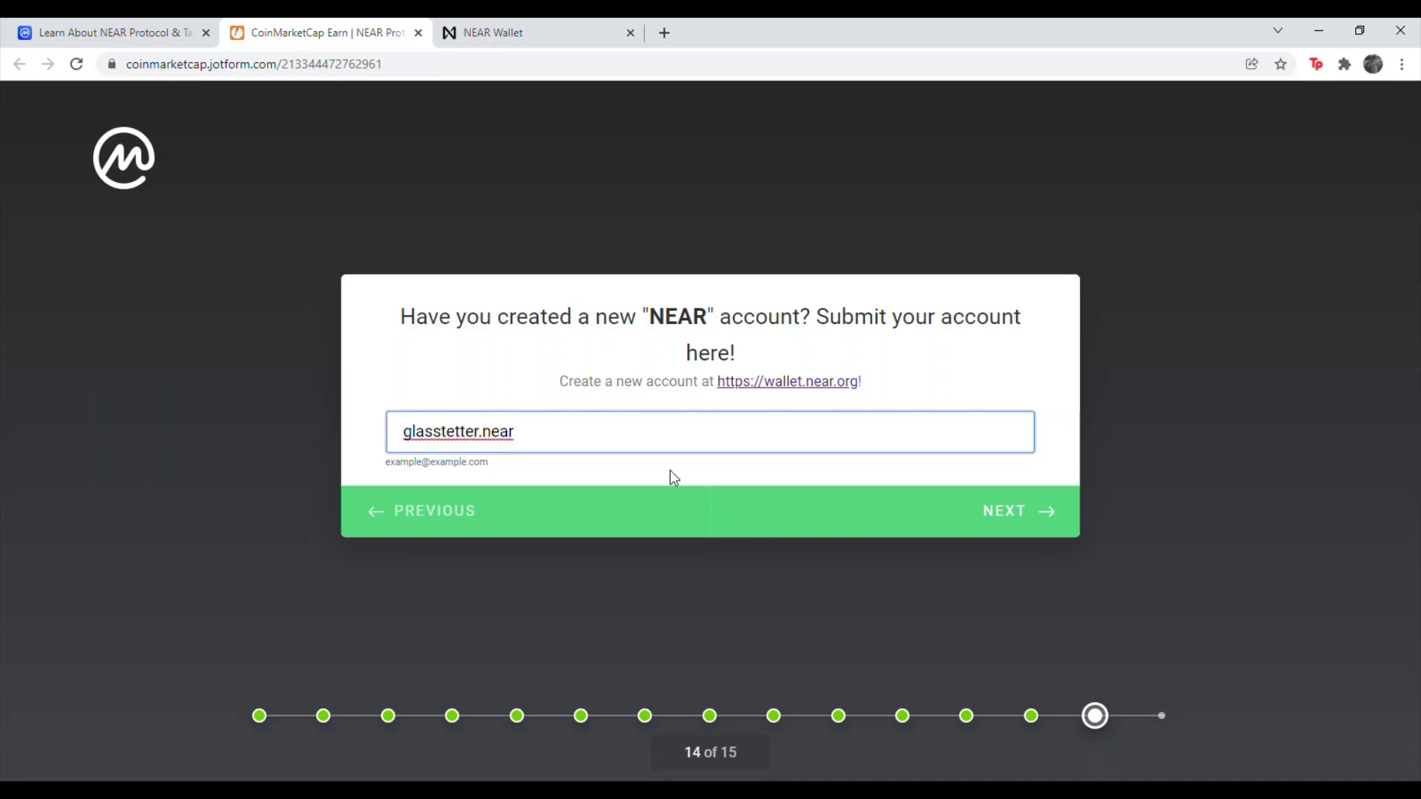
pyautogui.click(1037, 537)
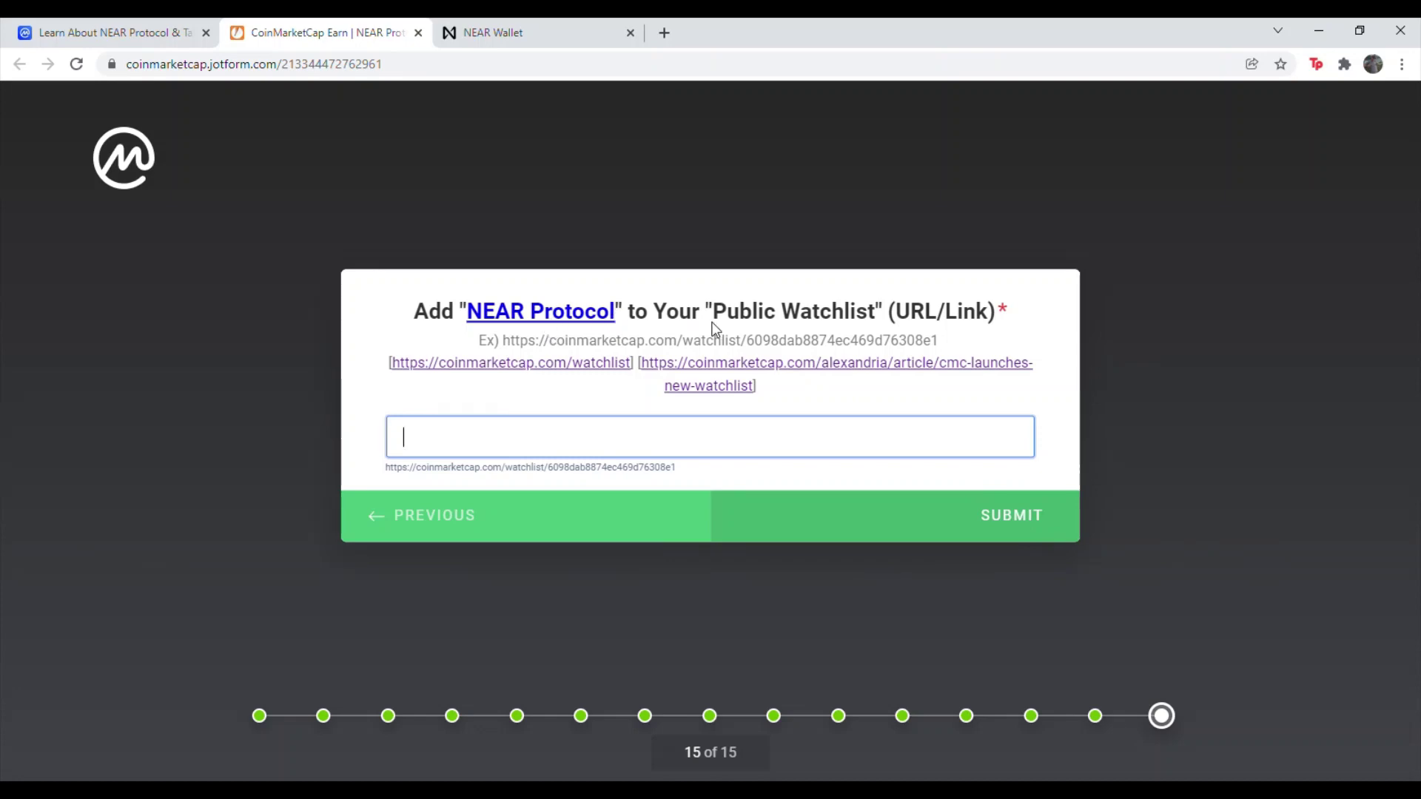
# Search CoinMarketCap for 'near pro' and star NEAR Protocol to add it to the watchlist
pyautogui.click(464, 368)
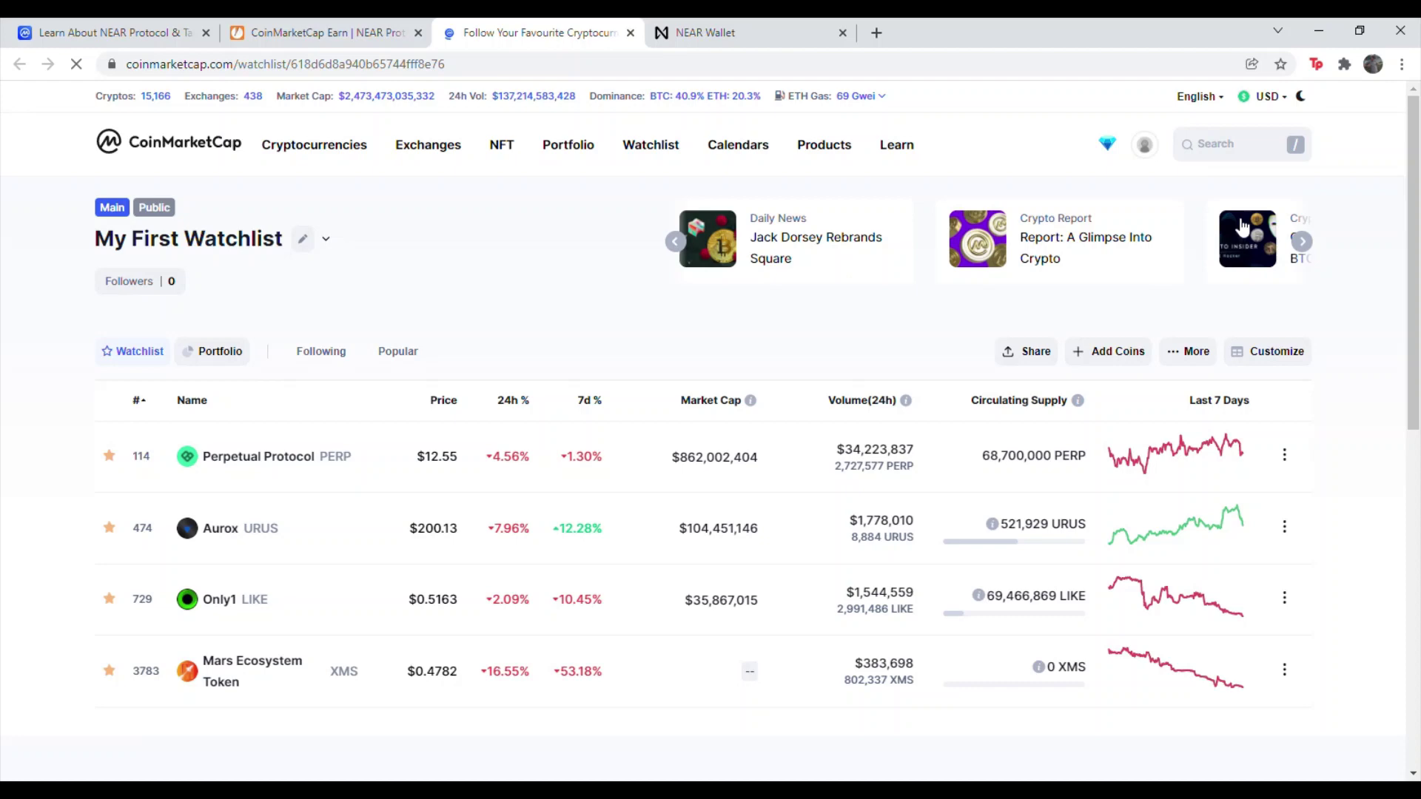
pyautogui.click(1214, 153)
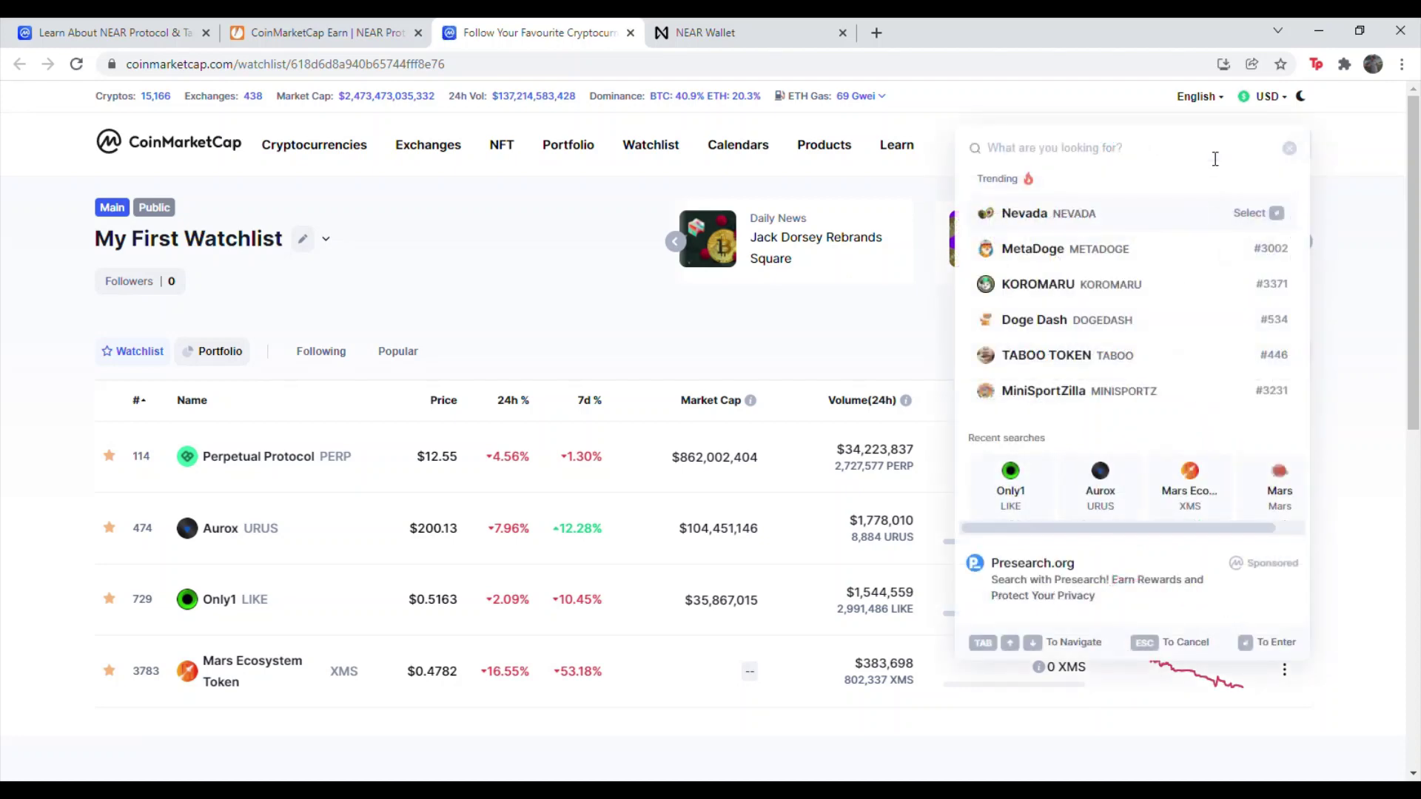
pyautogui.write('near pro')
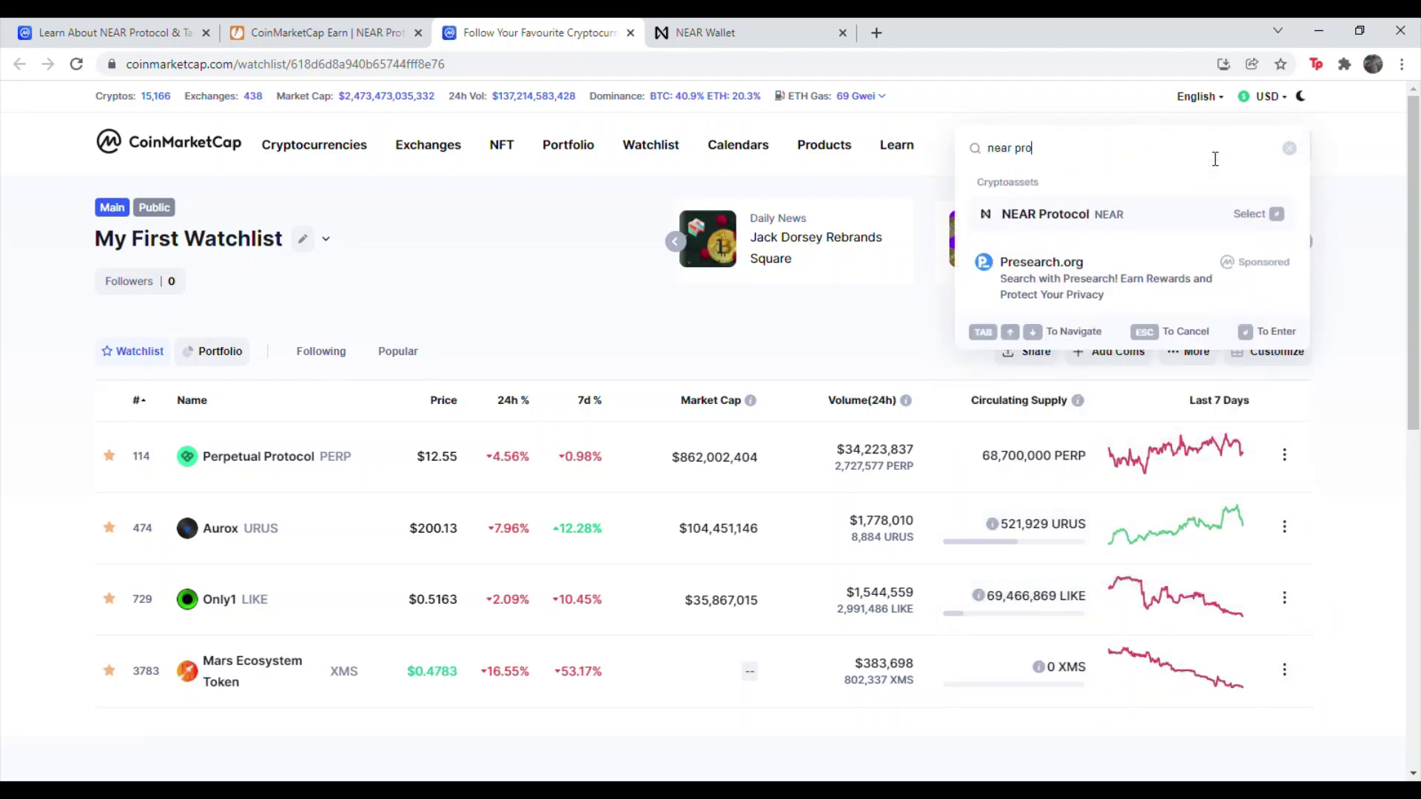
pyautogui.click(1092, 222)
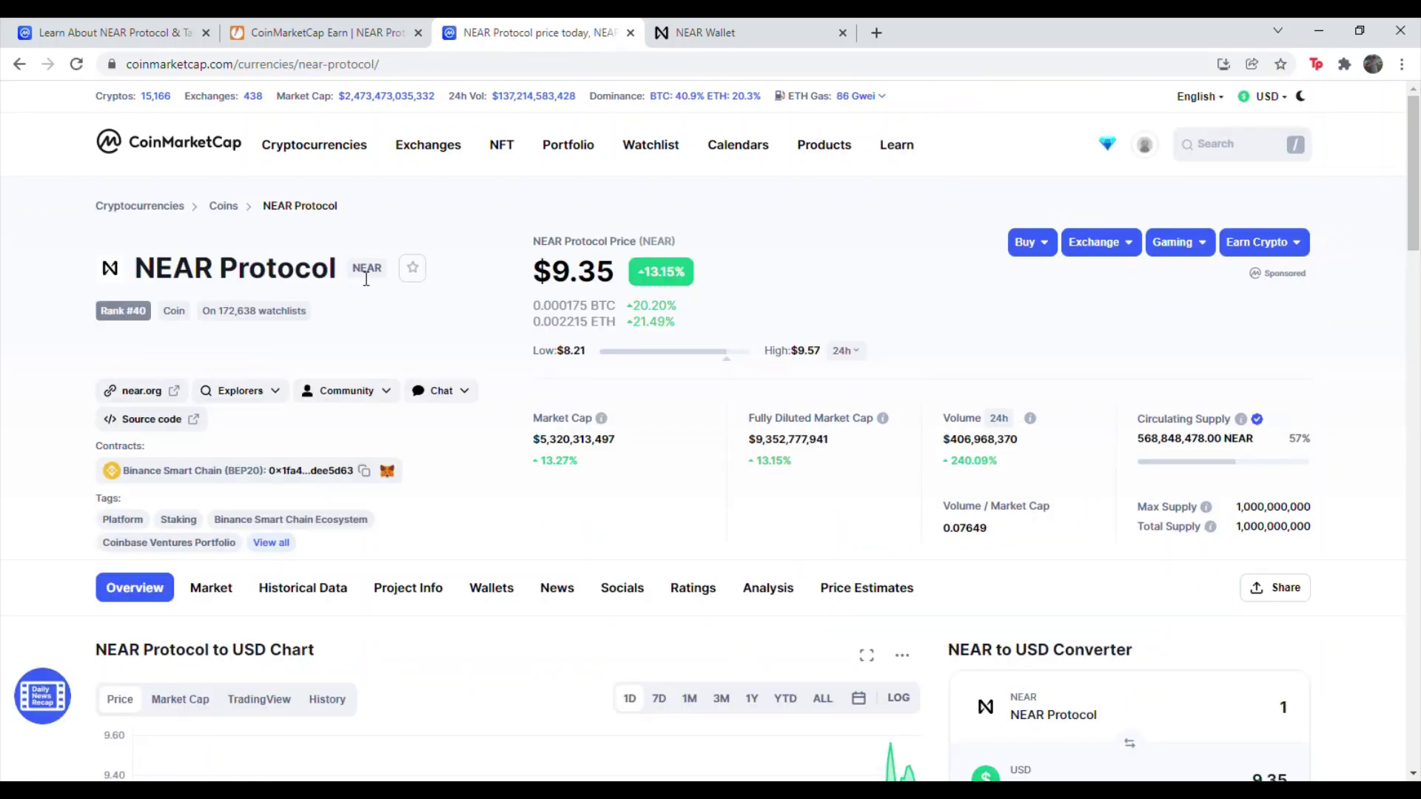
pyautogui.click(413, 268)
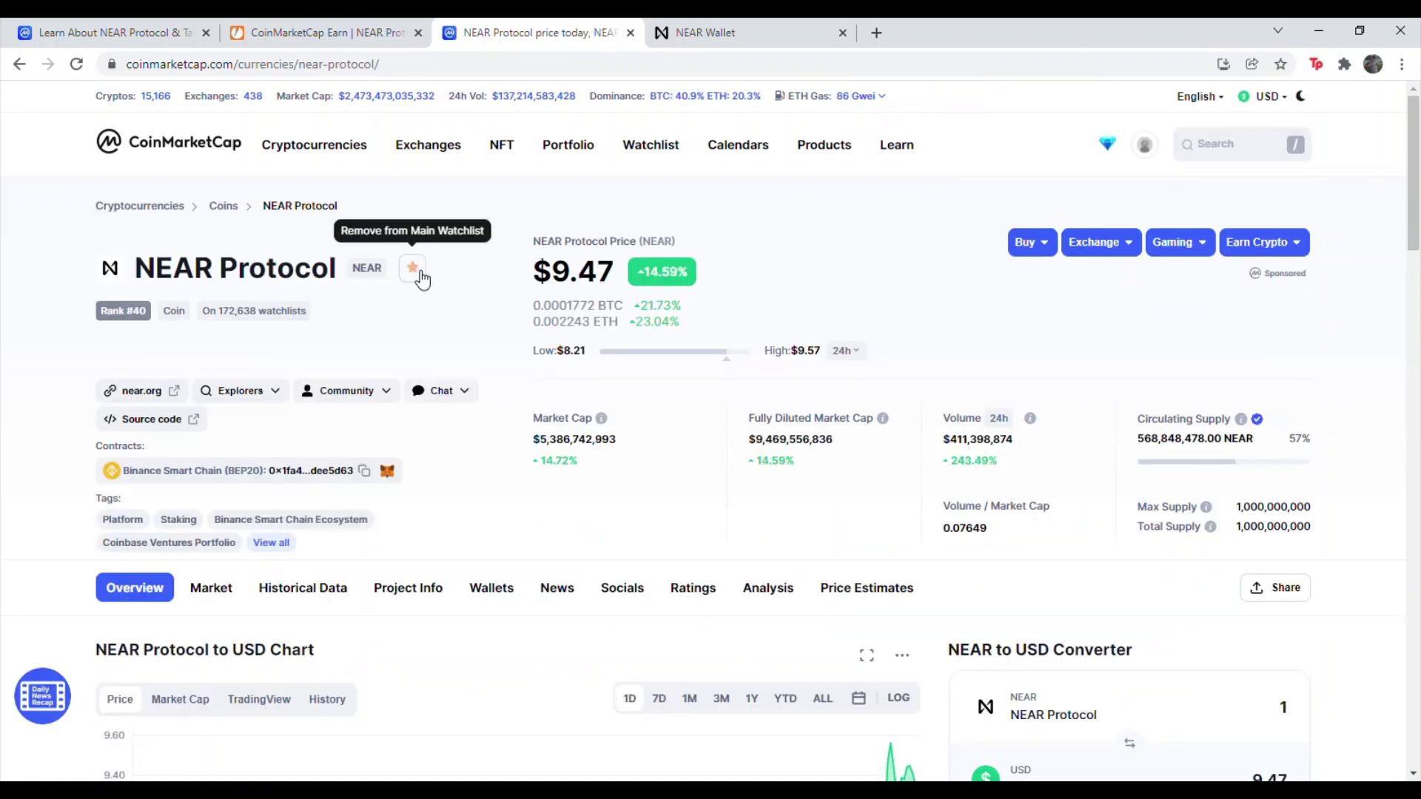
# Copy the public share link of My First Watchlist
pyautogui.moveTo(1145, 146)
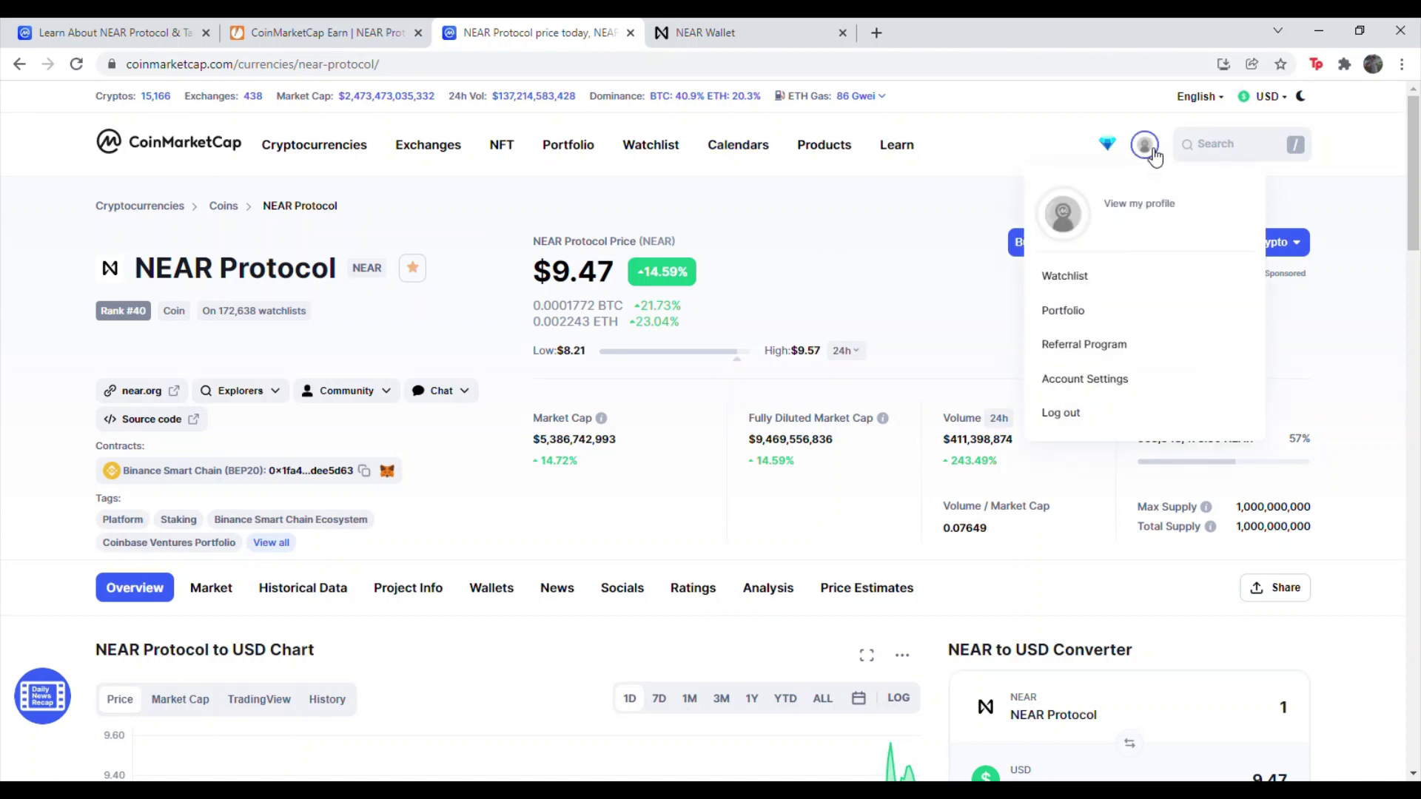
pyautogui.click(1063, 275)
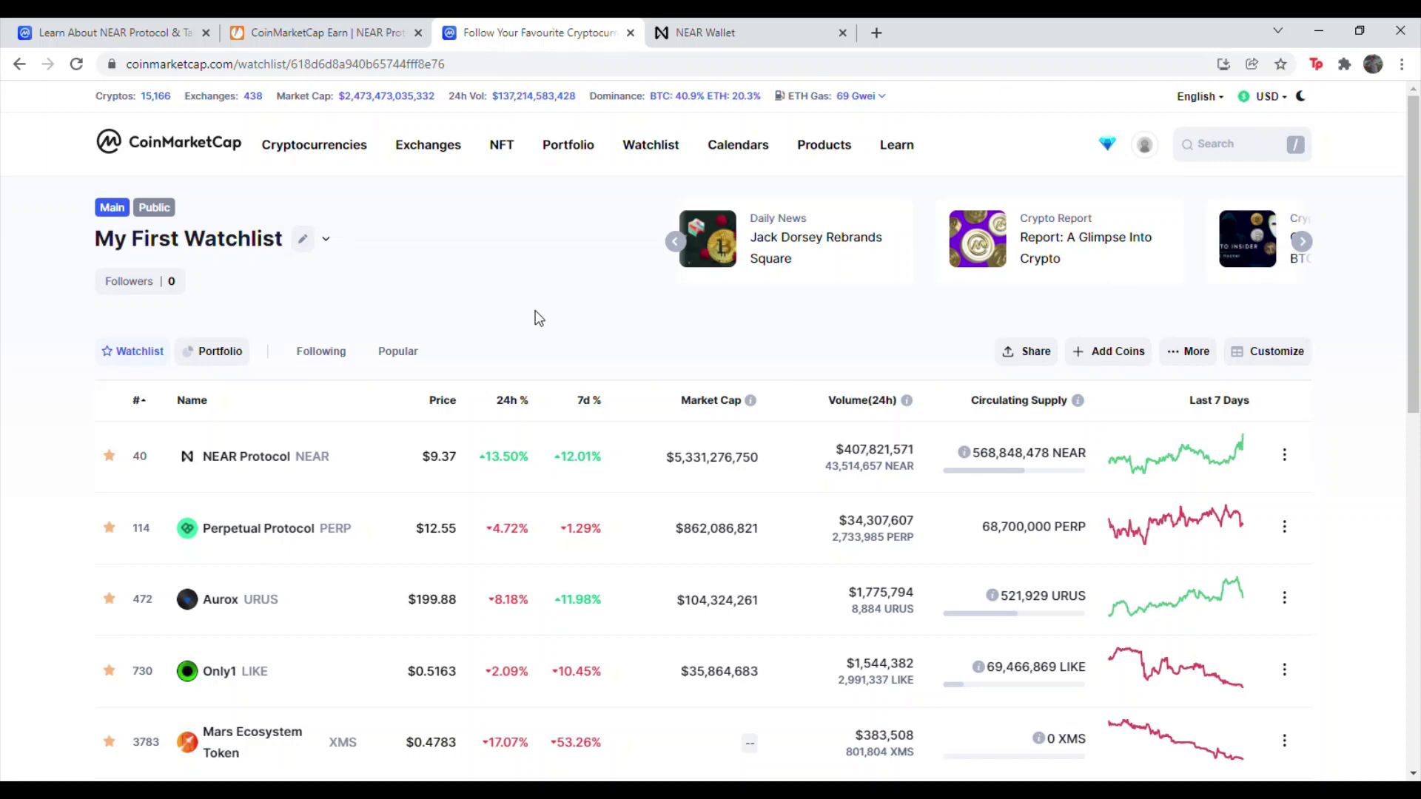
pyautogui.click(1033, 363)
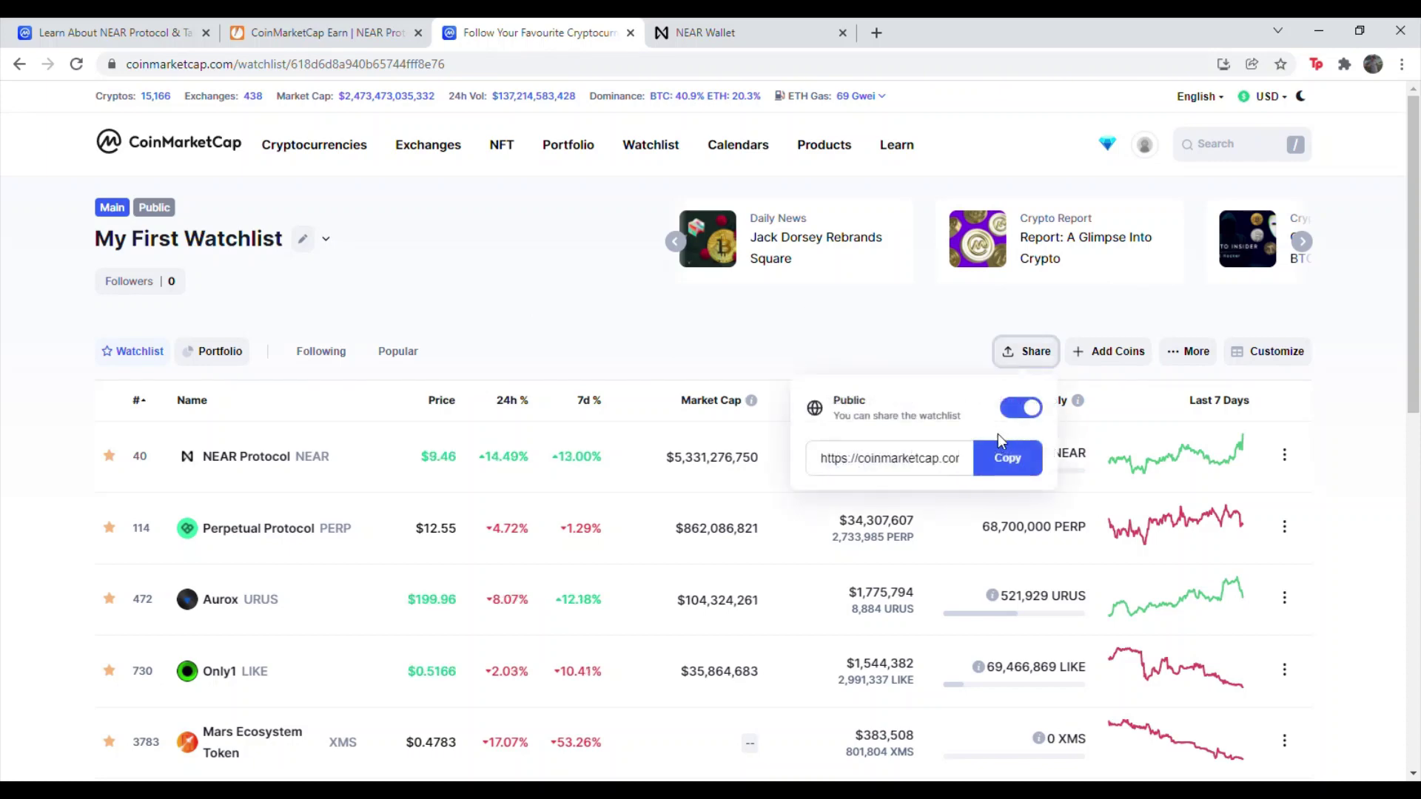
pyautogui.click(1011, 459)
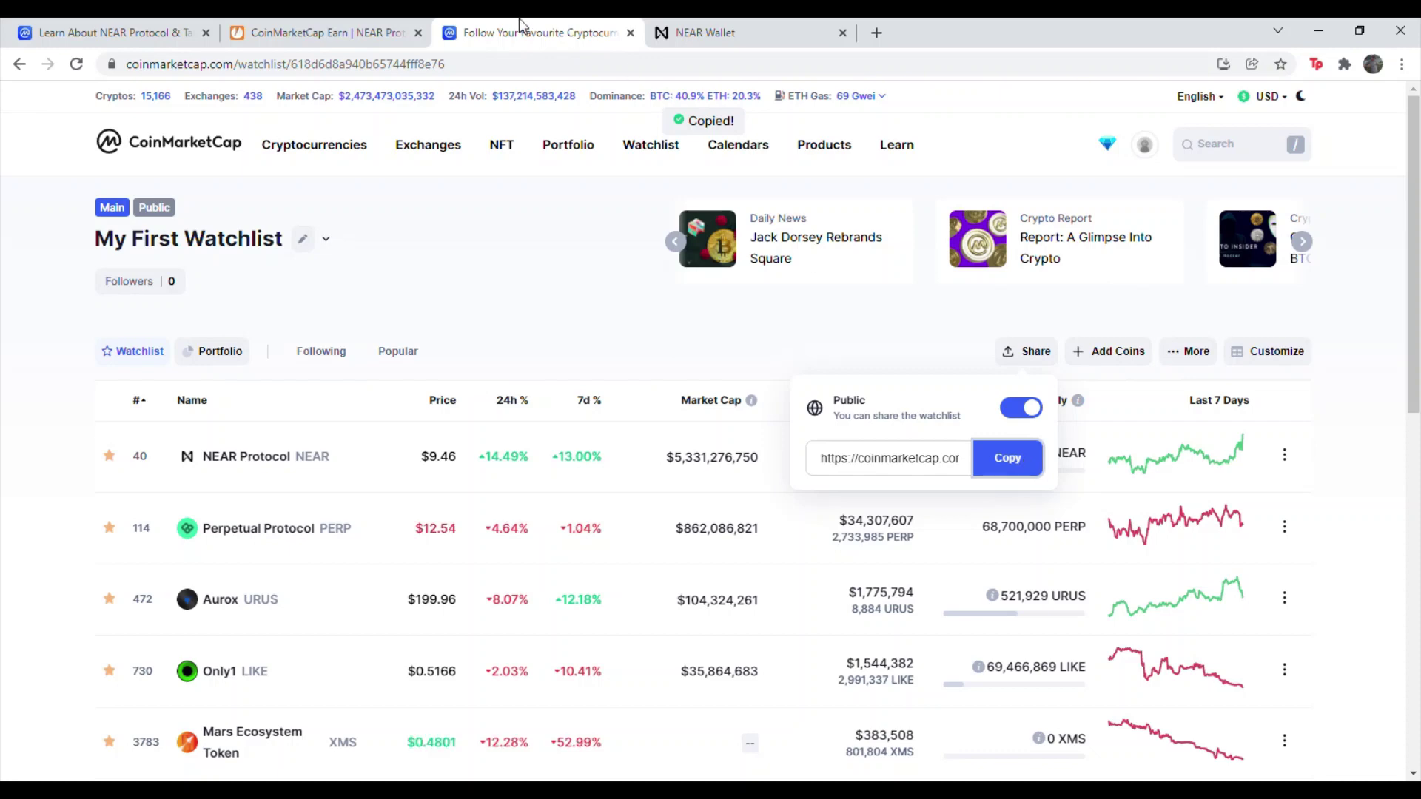
# Paste the watchlist link into question 15, pass the reCAPTCHA, and submit the quiz form
pyautogui.click(326, 32)
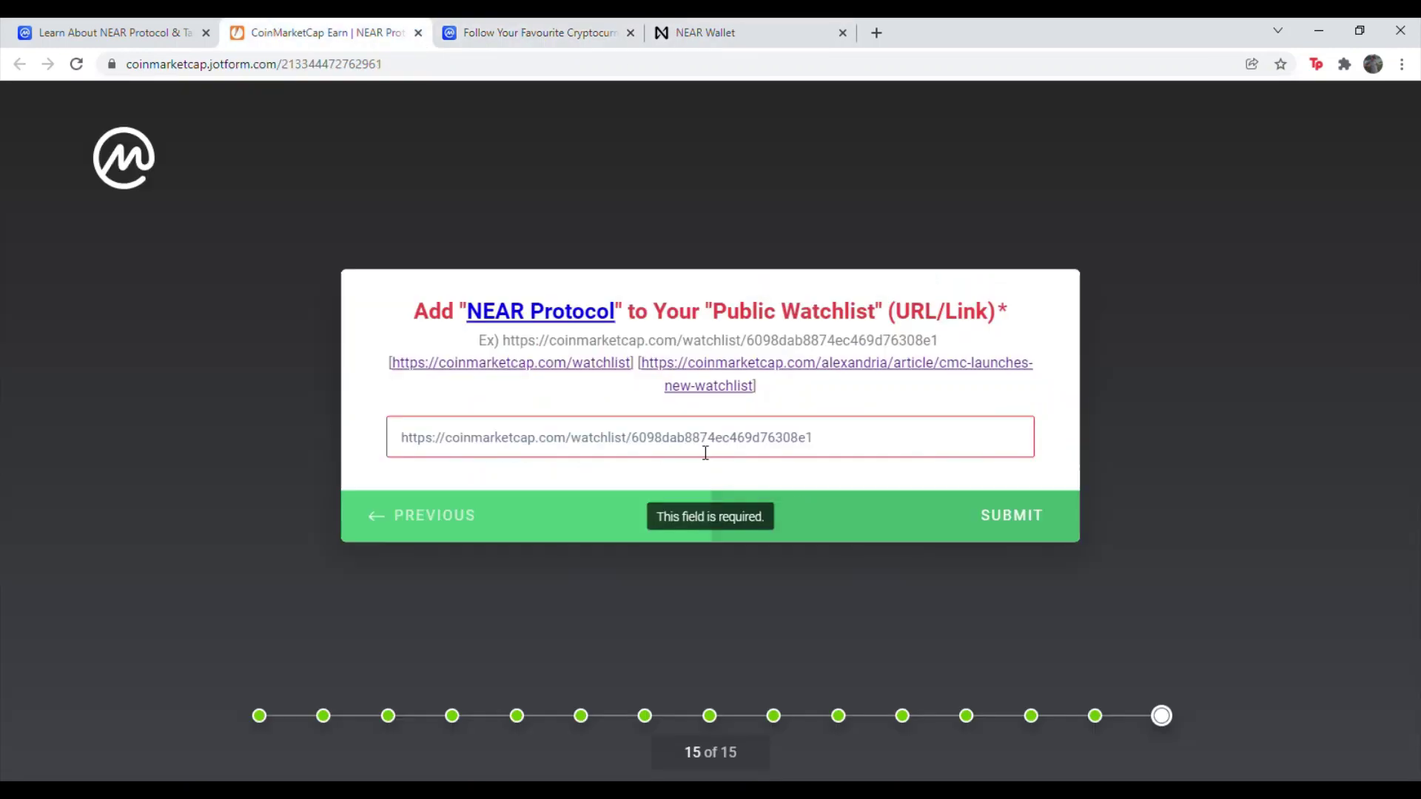
pyautogui.click(698, 435)
pyautogui.hotkey('ctrl', 'v')
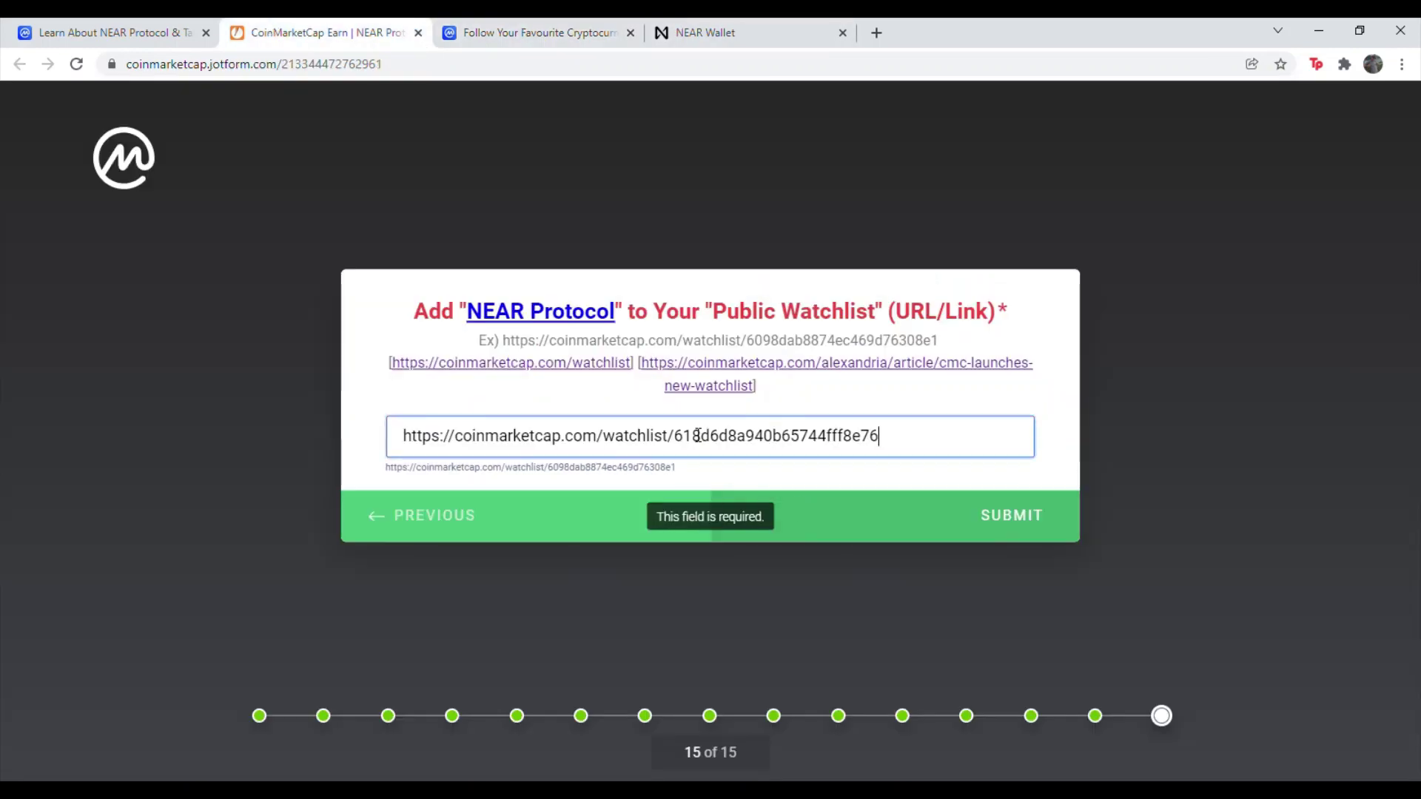
pyautogui.click(1016, 533)
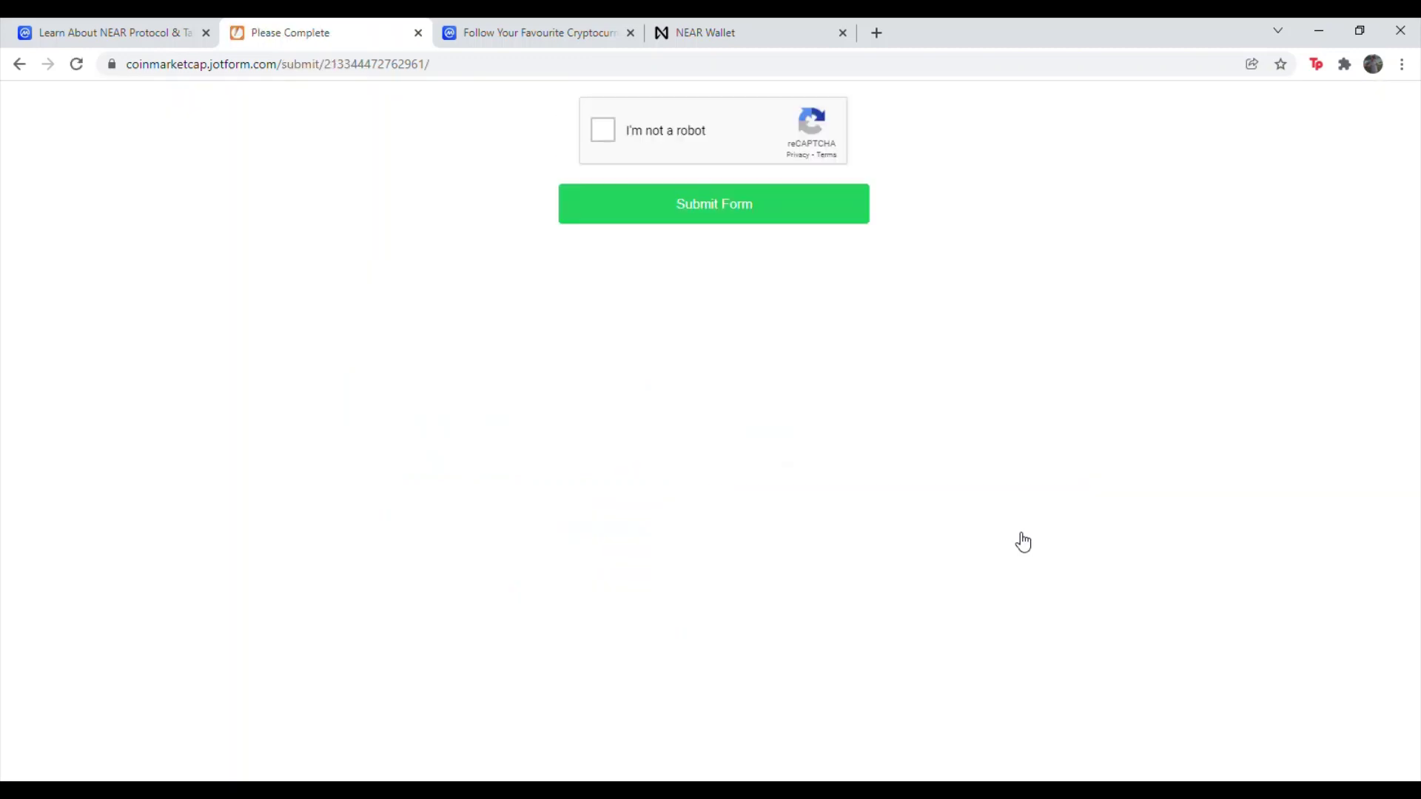
pyautogui.click(611, 132)
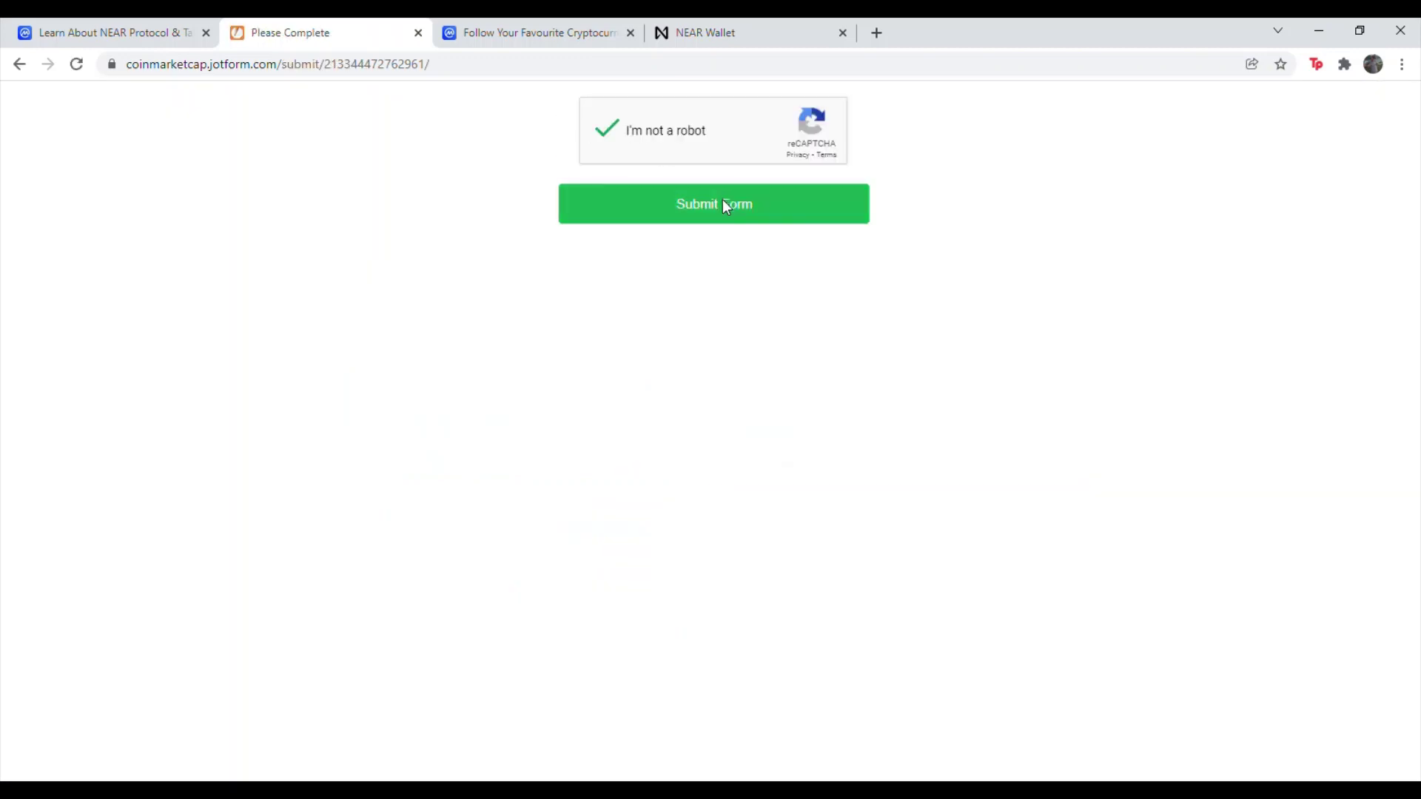
pyautogui.click(726, 205)
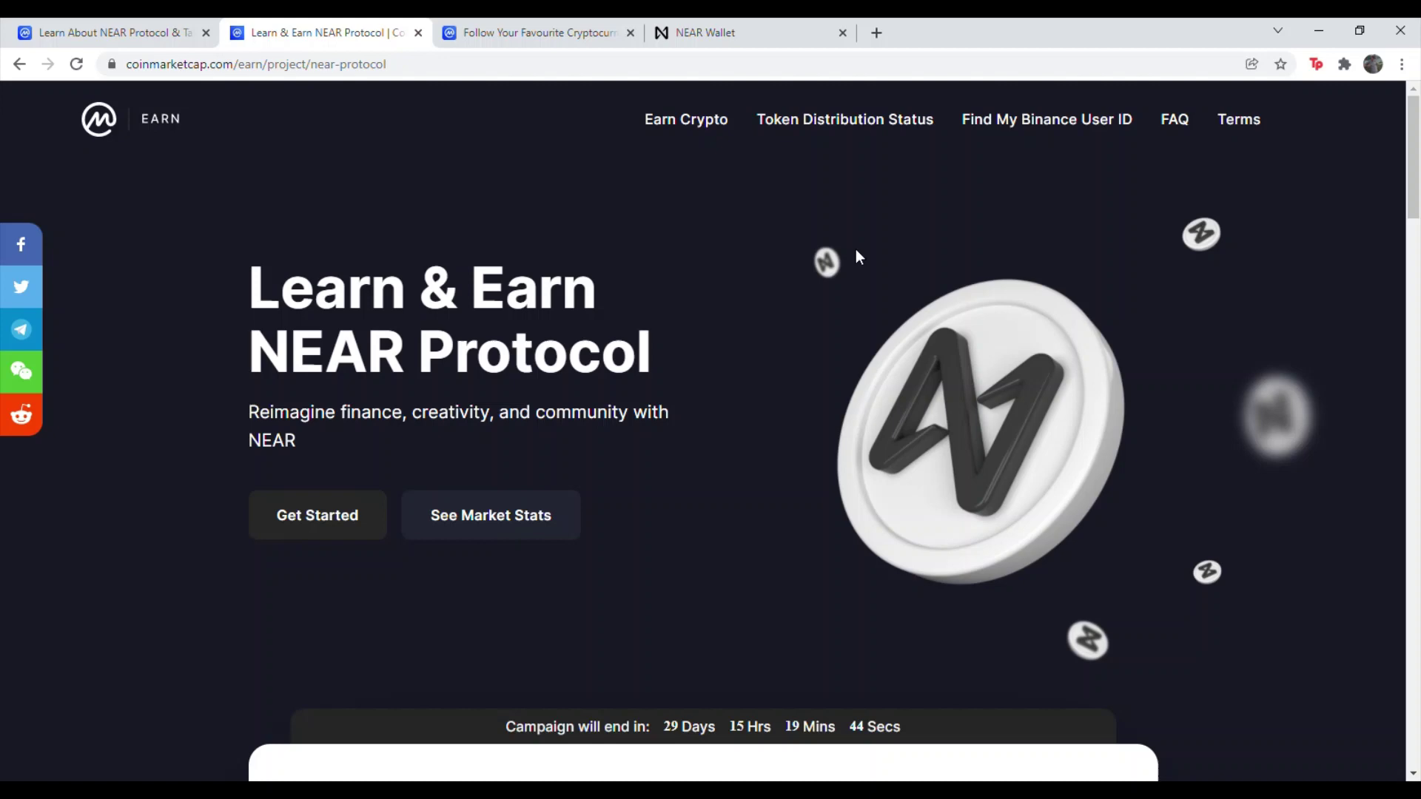